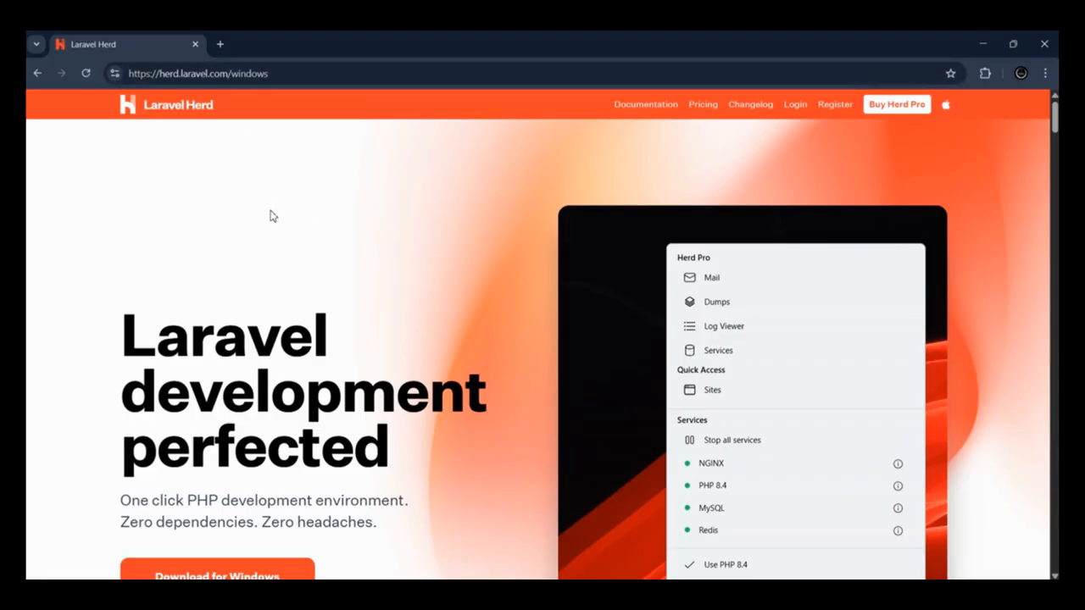
Step: Examine the Windows and macOS download options on the Laravel Herd website, returning to the Windows version
scroll(195, 288, down, 2)
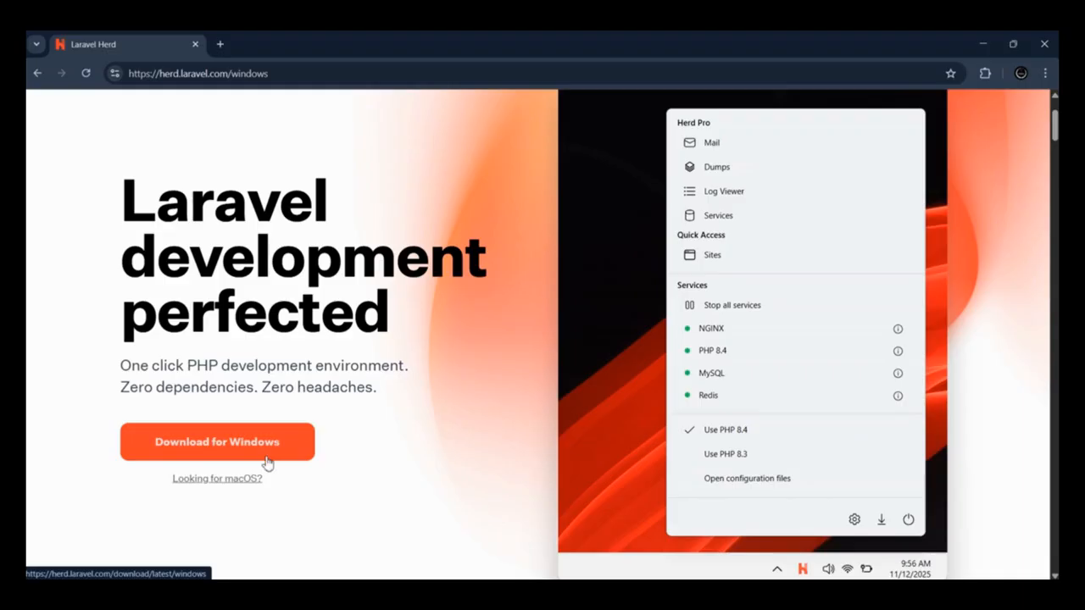
scroll(376, 430, up, 2)
scroll(212, 434, down, 1)
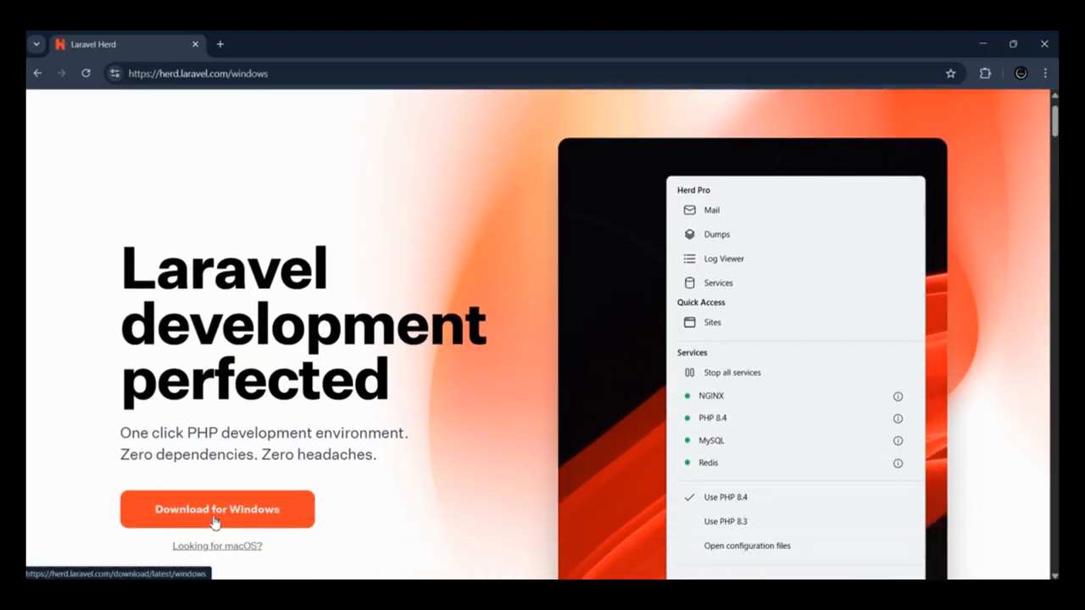
scroll(214, 519, down, 2)
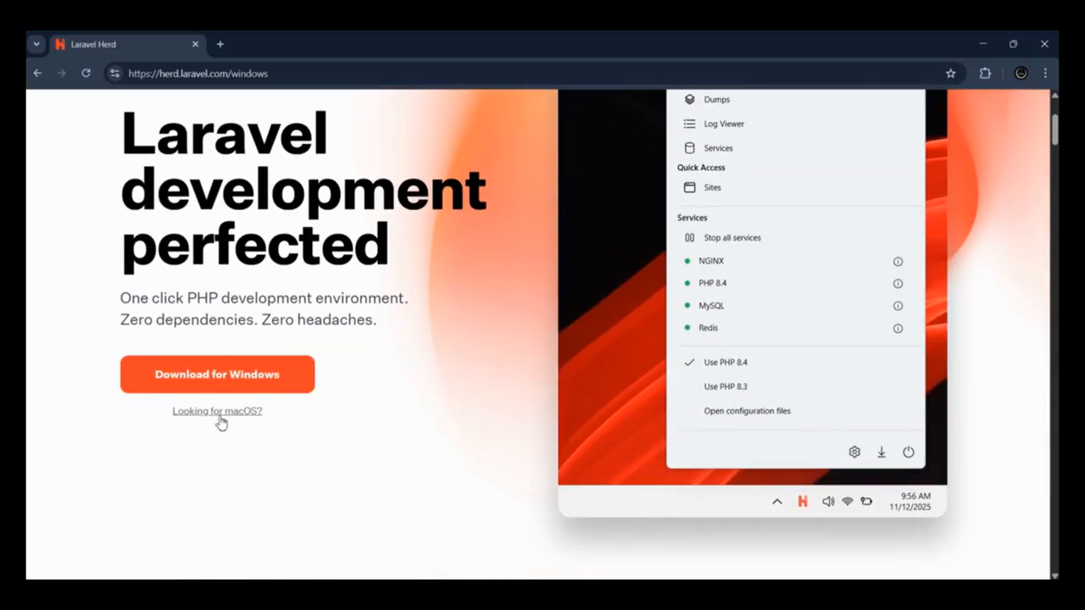
click(224, 414)
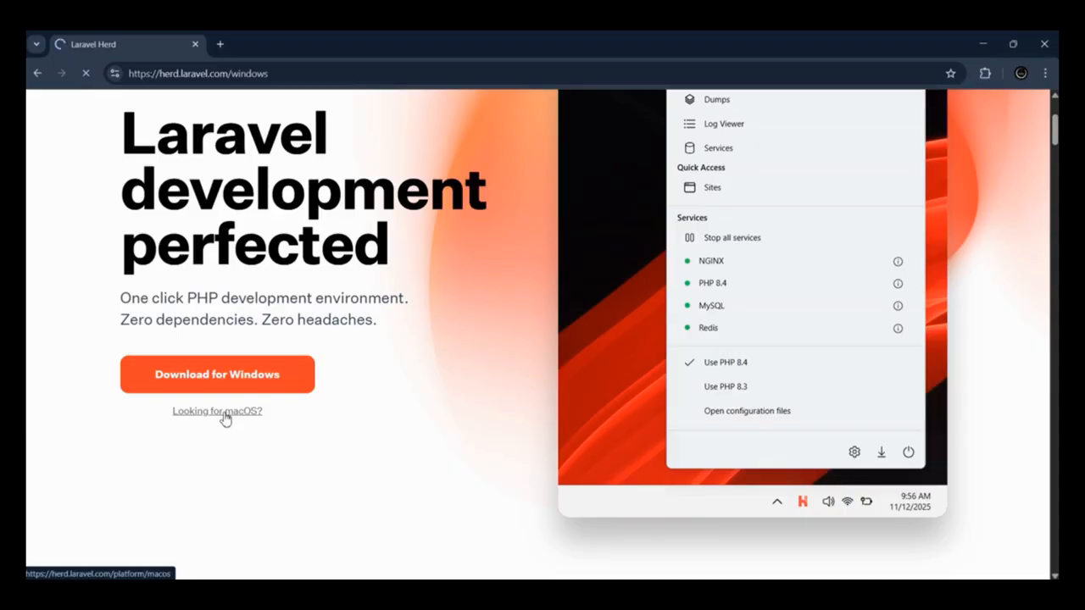
scroll(80, 388, down, 2)
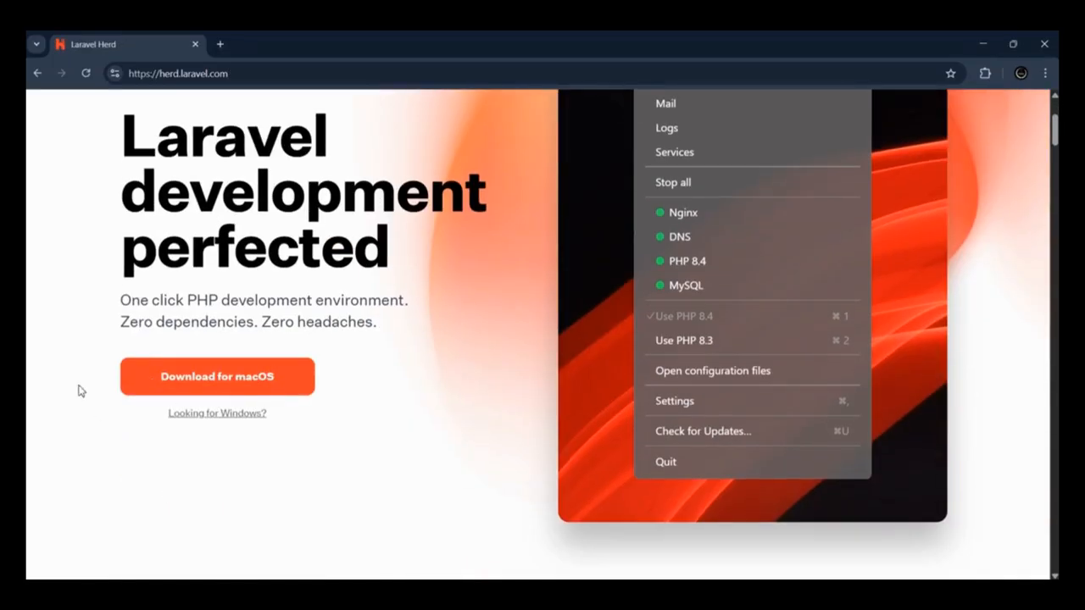
click(237, 419)
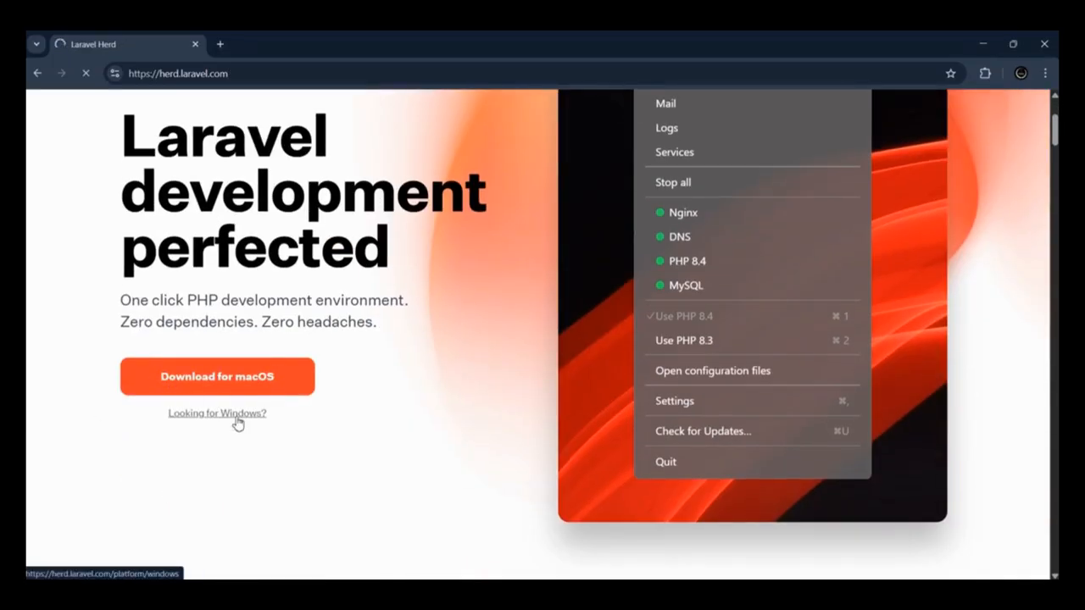
scroll(293, 389, down, 1)
scroll(293, 389, down, 2)
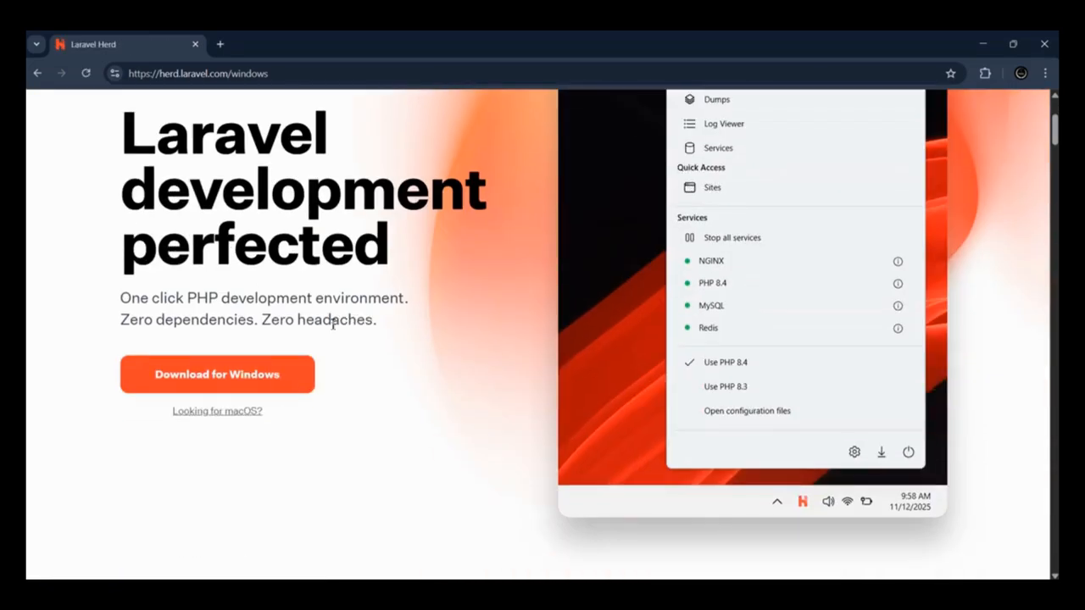
scroll(333, 322, up, 2)
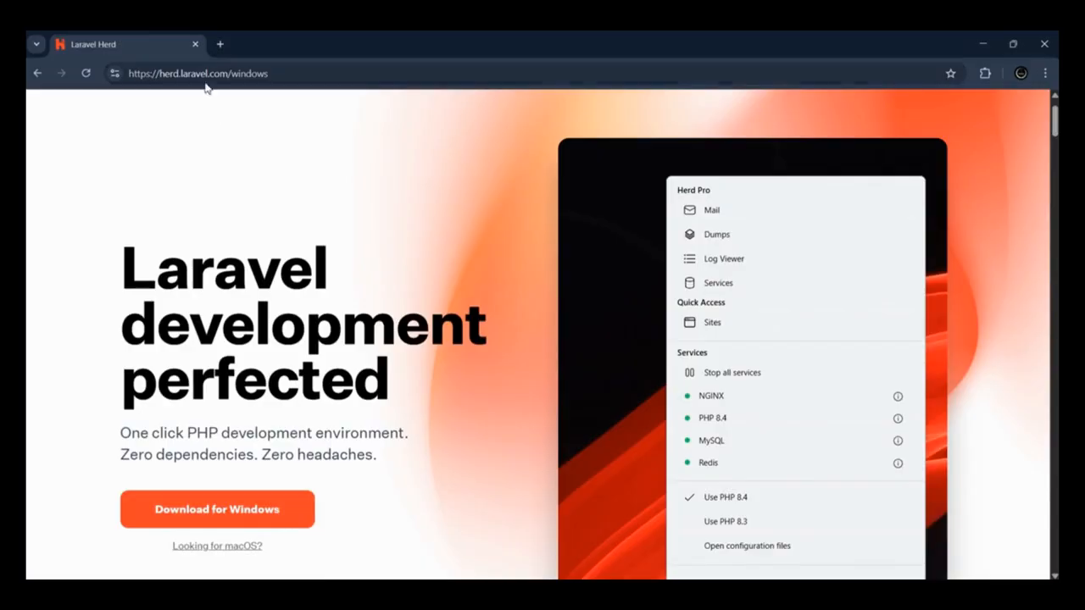
Step: Switch to the Laravel Herd desktop app and maximize its window
mouse_move(573, 595)
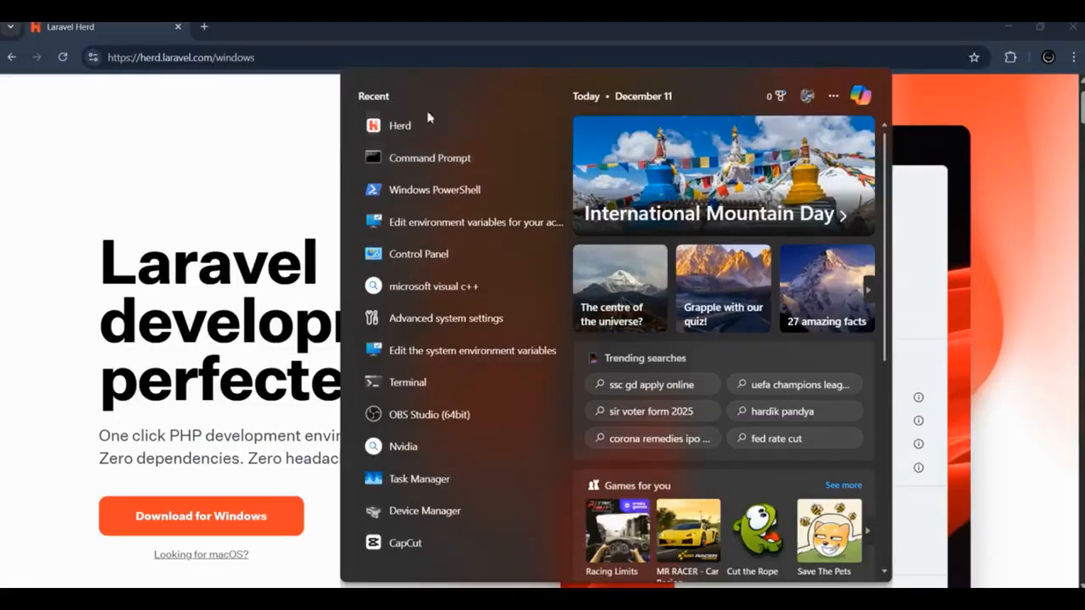
click(424, 119)
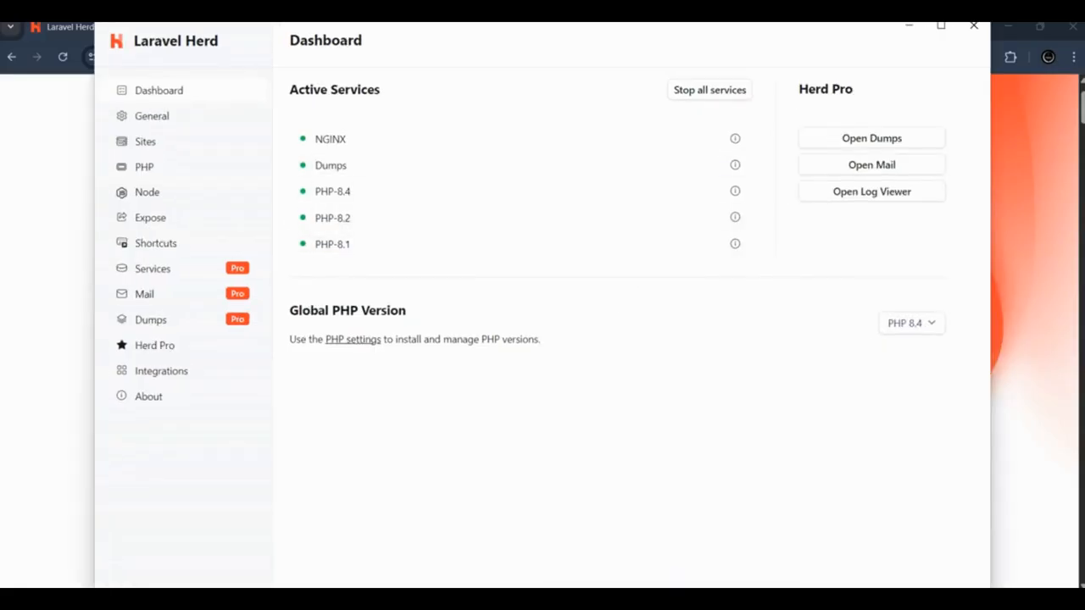
click(943, 34)
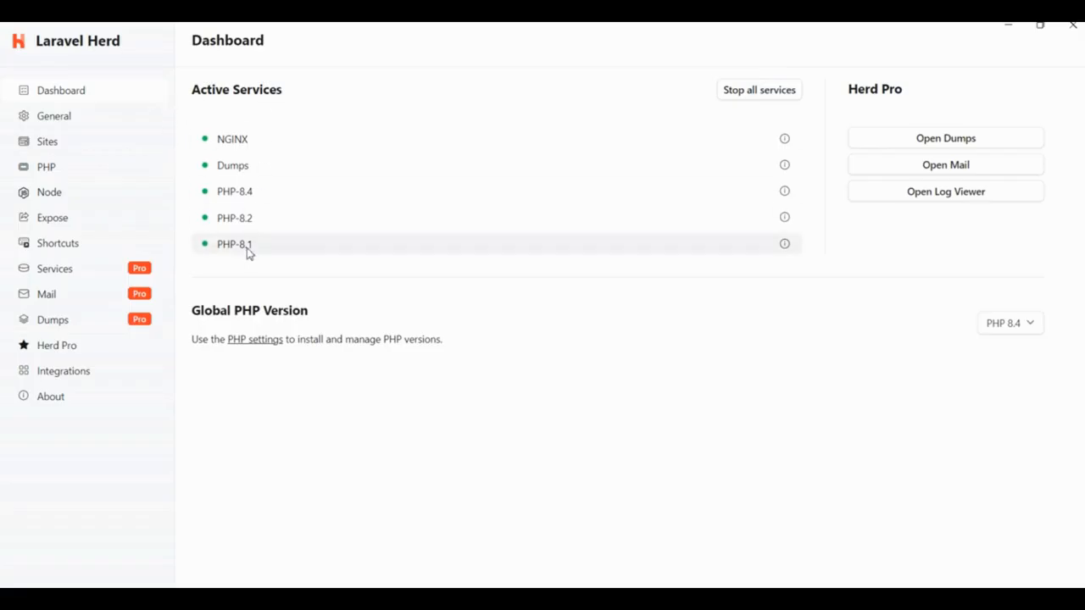
Step: Review Herd's general settings, including the Herd paths, and the list of local sites
click(40, 119)
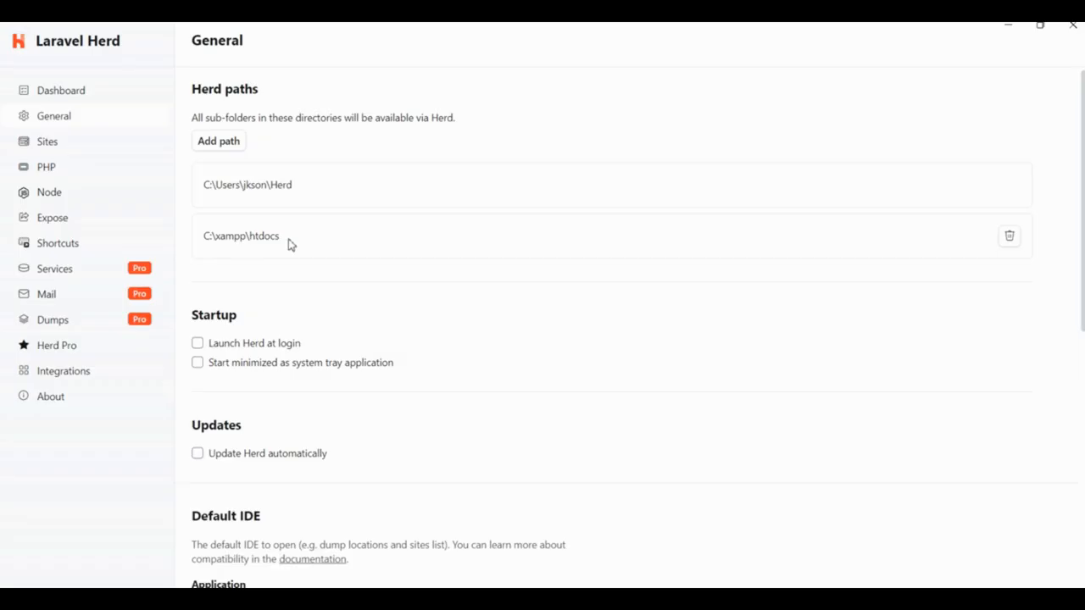
scroll(291, 245, down, 6)
scroll(405, 383, up, 6)
click(70, 141)
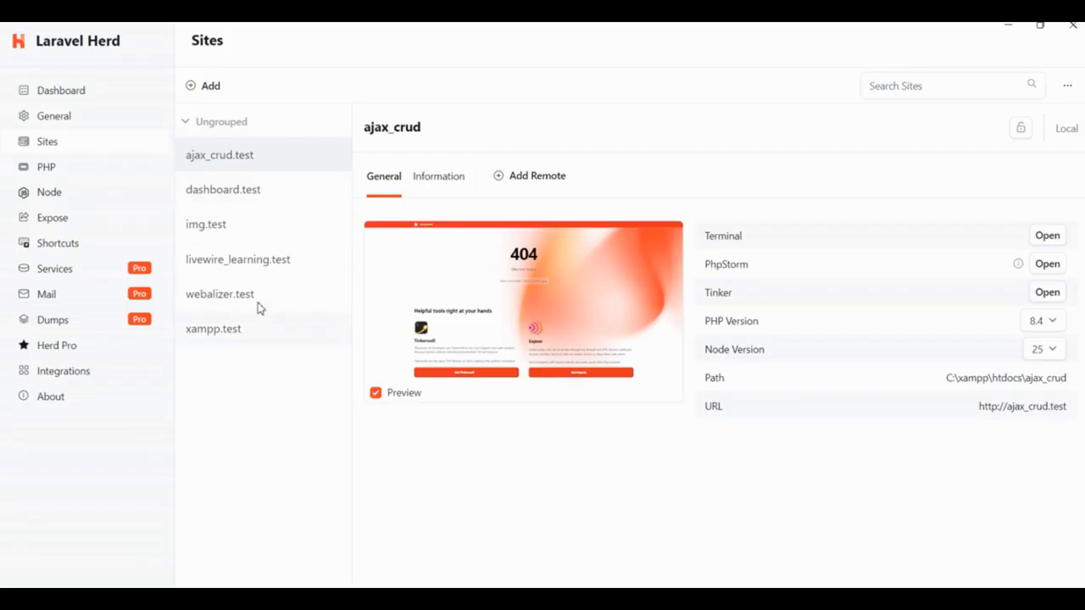
Step: Install PHP version 8.3 in Herd
click(63, 169)
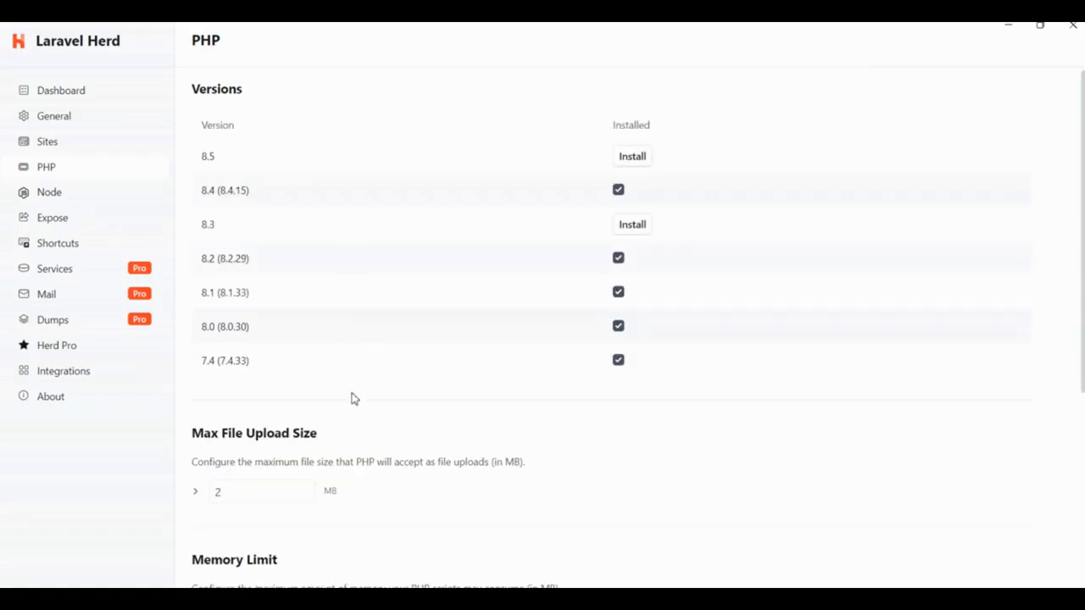
click(632, 225)
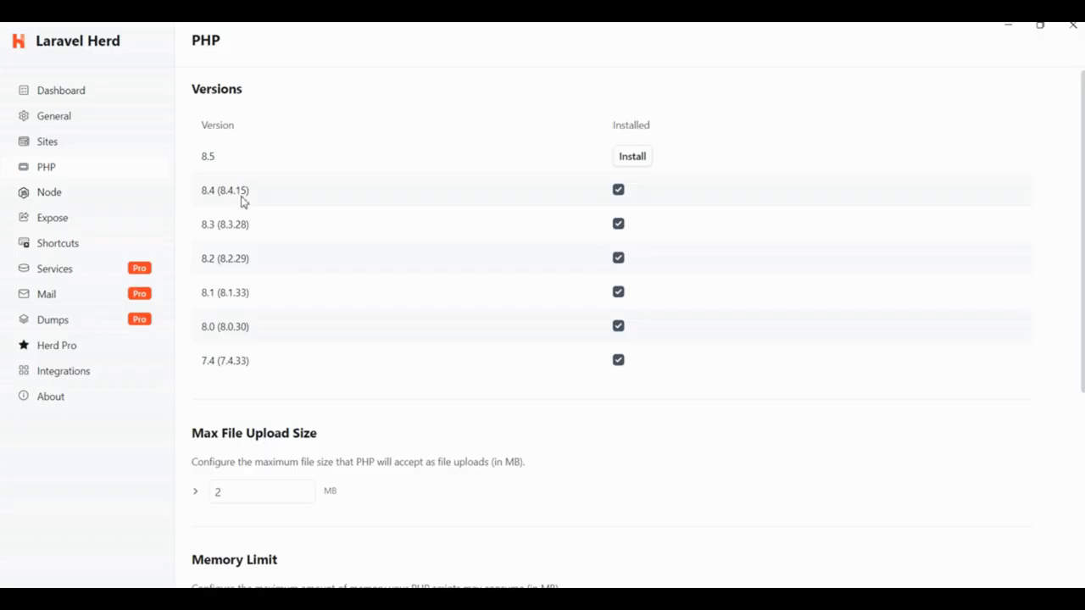
Step: Look through the Node versions, the Expose, Services, Mail and Dumps settings, and the installed PHP versions
click(60, 195)
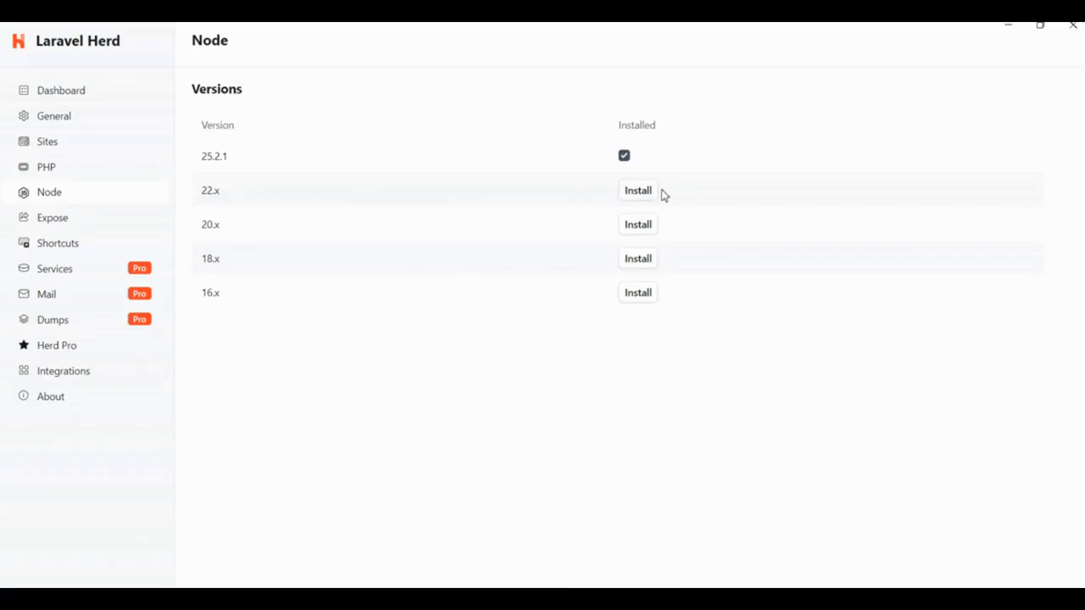
click(53, 222)
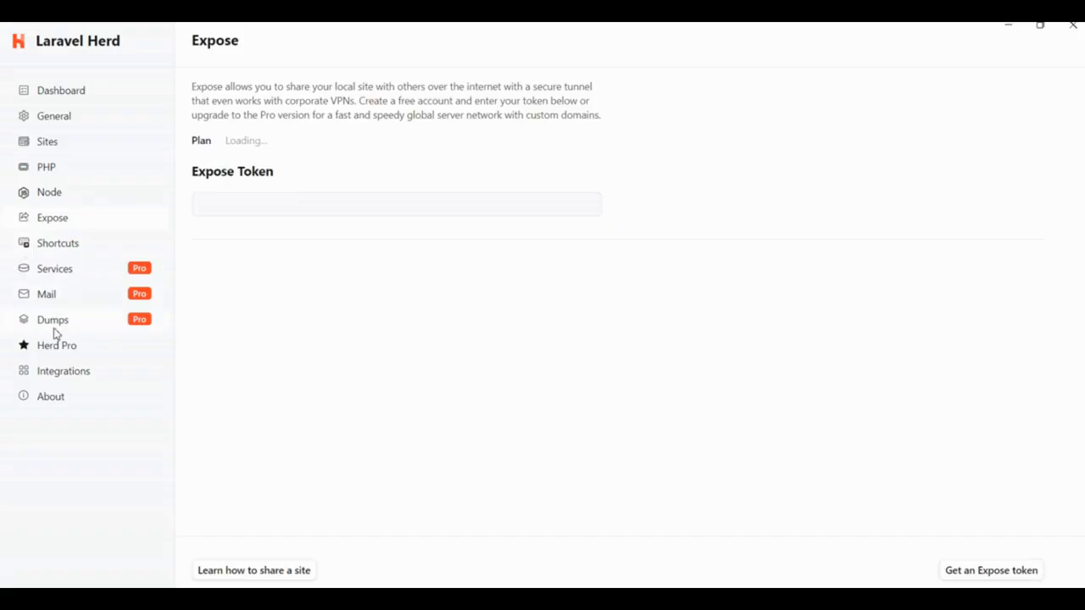
scroll(333, 397, down, 1)
scroll(333, 397, up, 1)
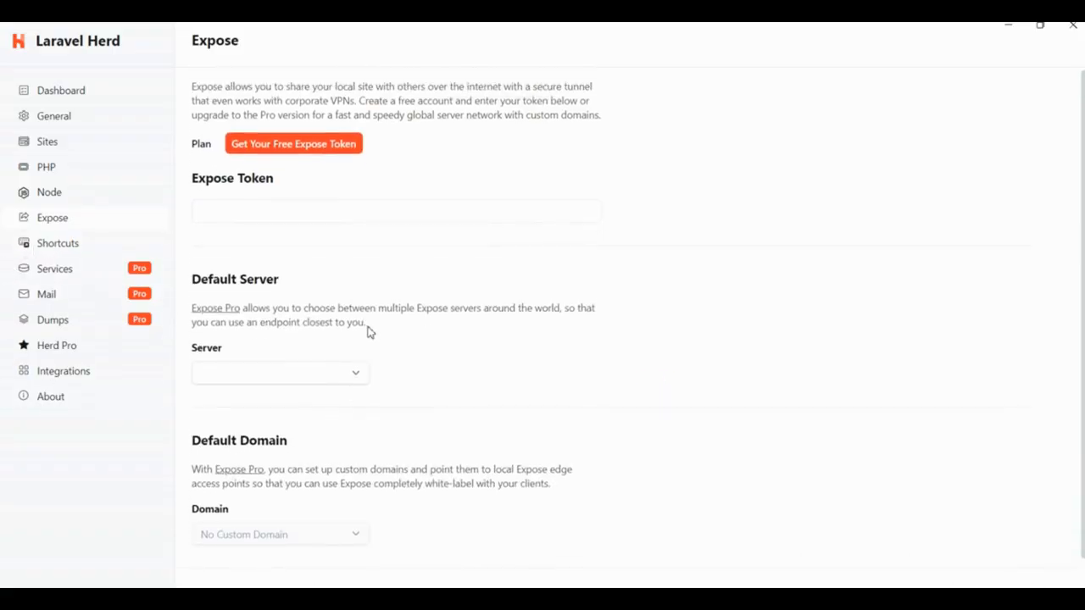
scroll(375, 351, down, 1)
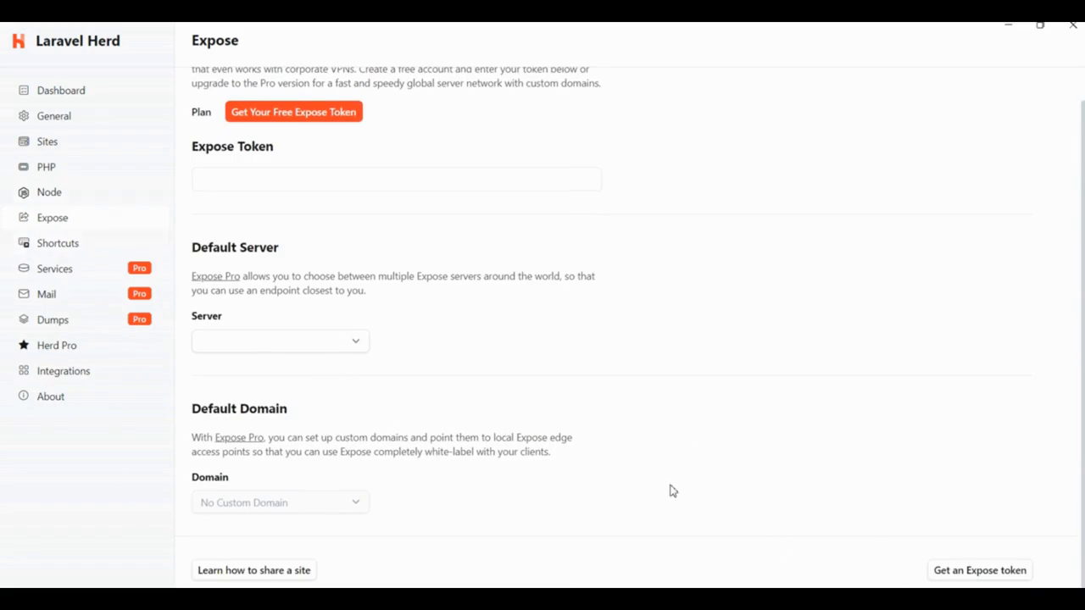
click(71, 269)
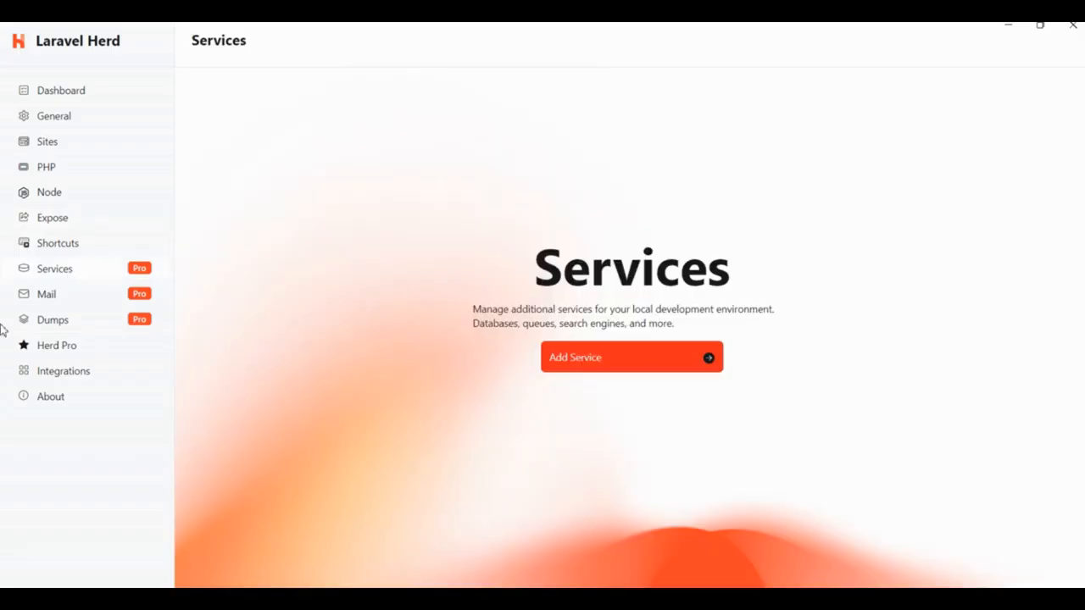
click(55, 301)
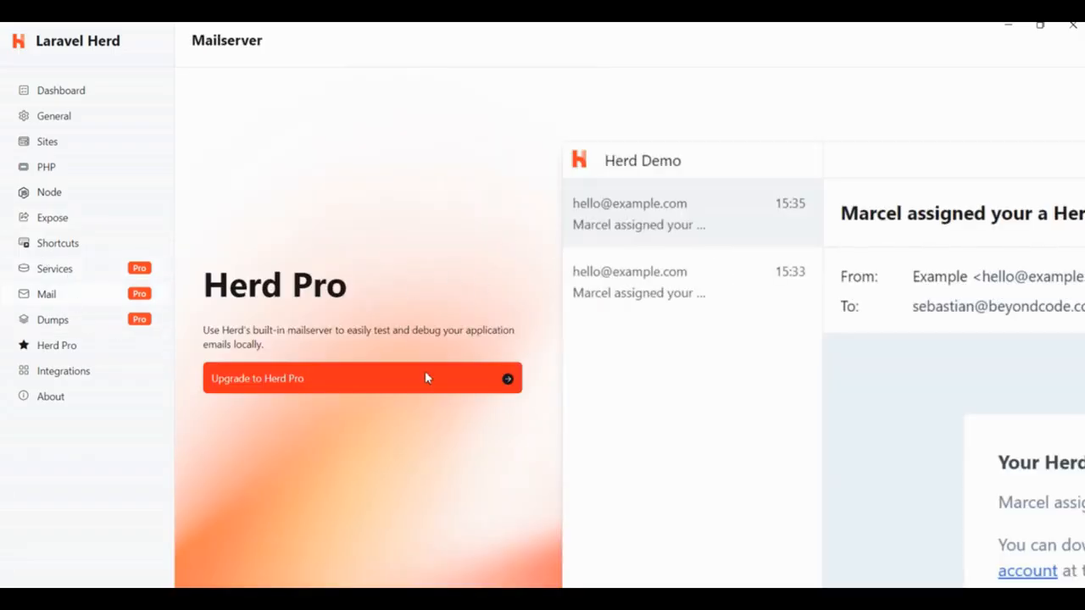
click(49, 321)
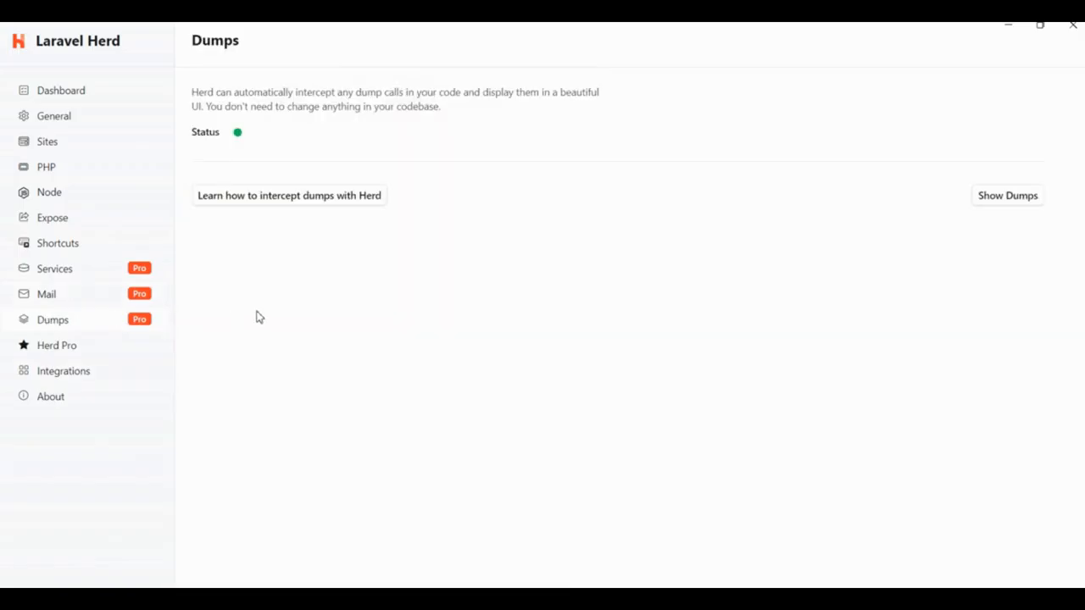
click(50, 168)
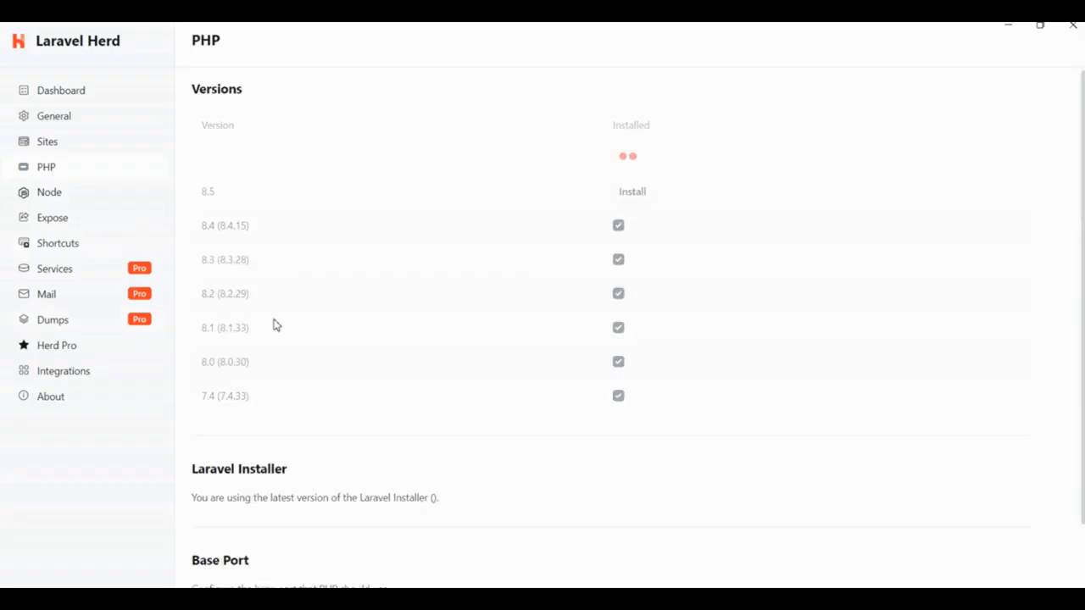
Step: Start creating a new site as a new Laravel project with the Livewire starter kit
click(62, 149)
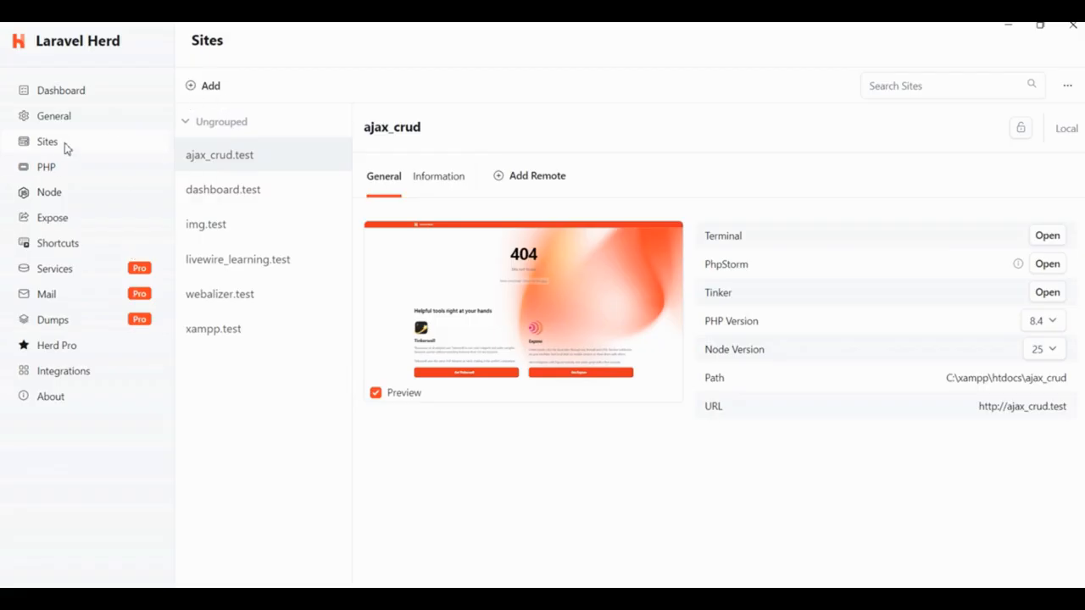
click(211, 88)
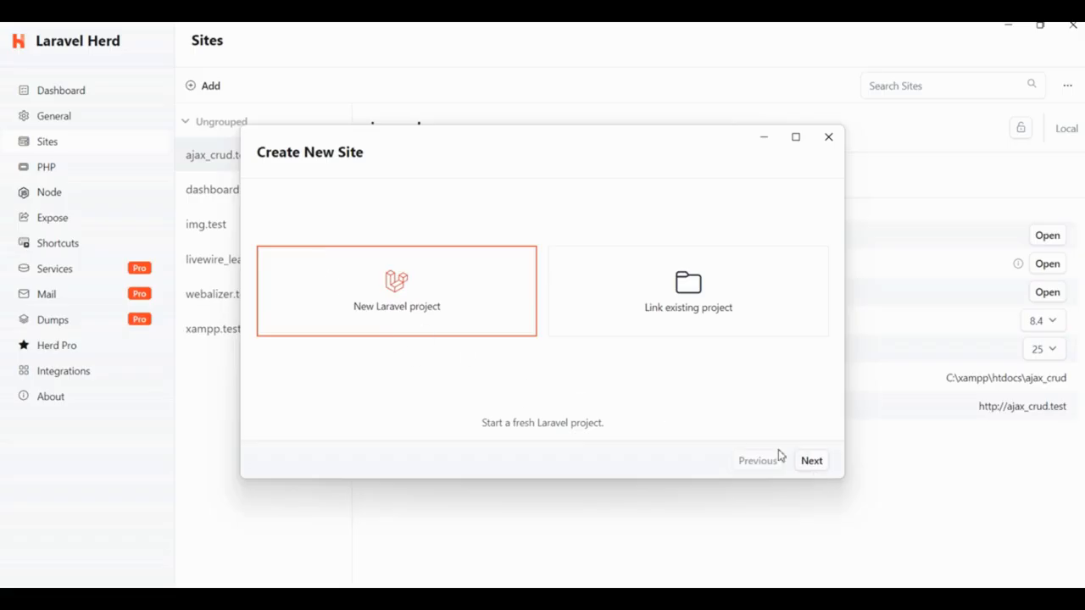
click(811, 464)
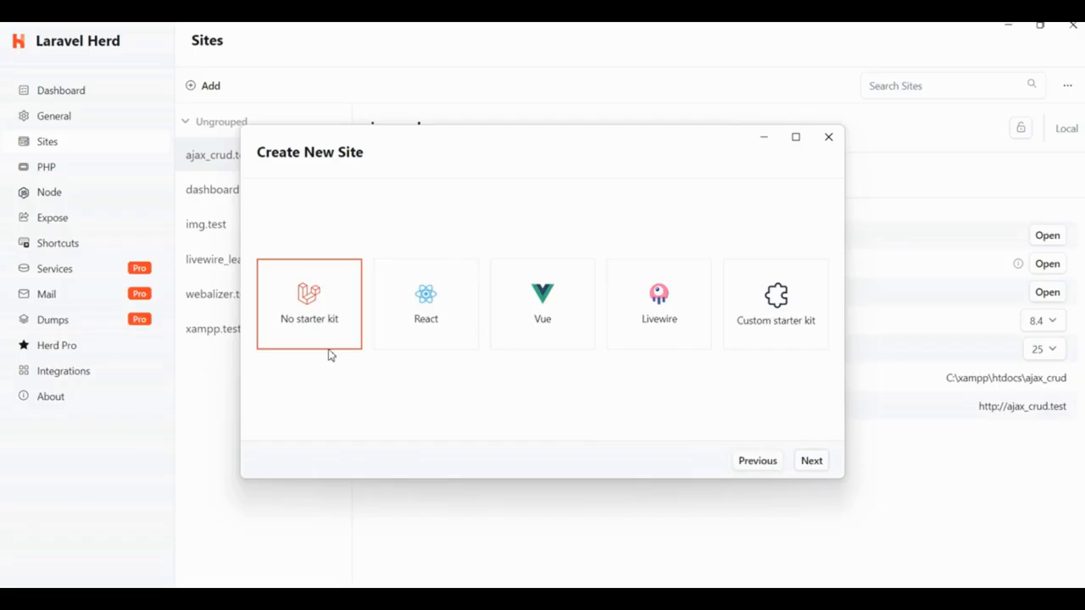
click(646, 330)
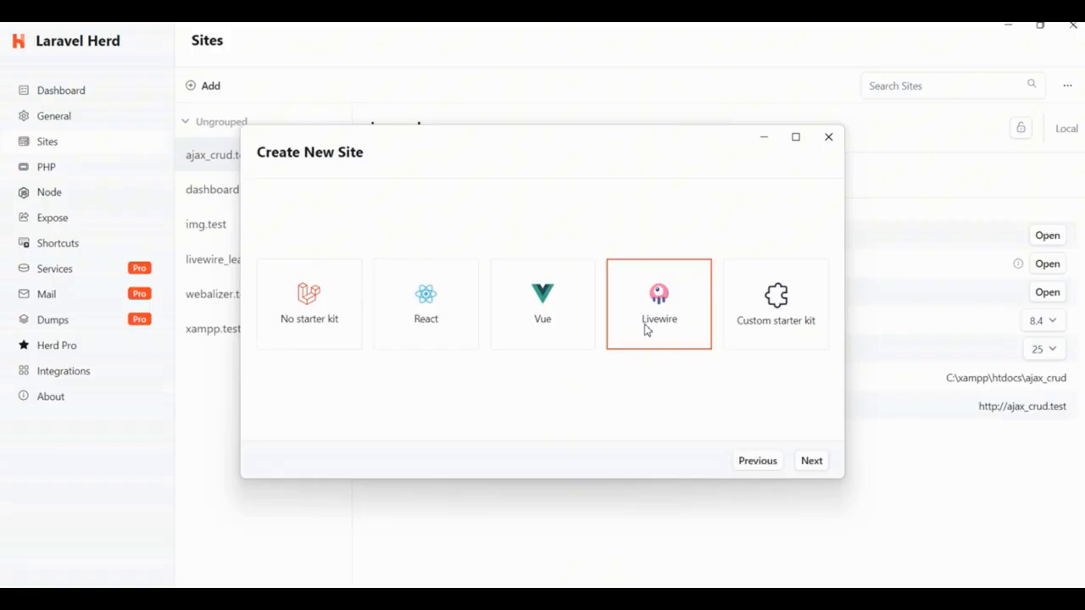
click(813, 462)
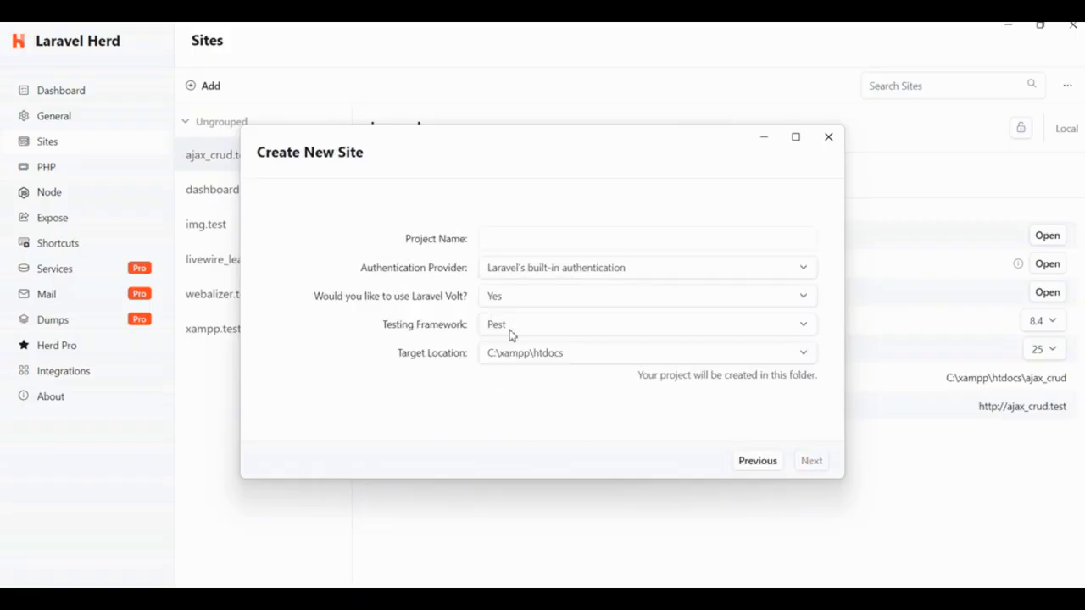
Step: Name the project LaravelDemoProject and choose Laravel's built-in authentication as its authentication provider
click(508, 237)
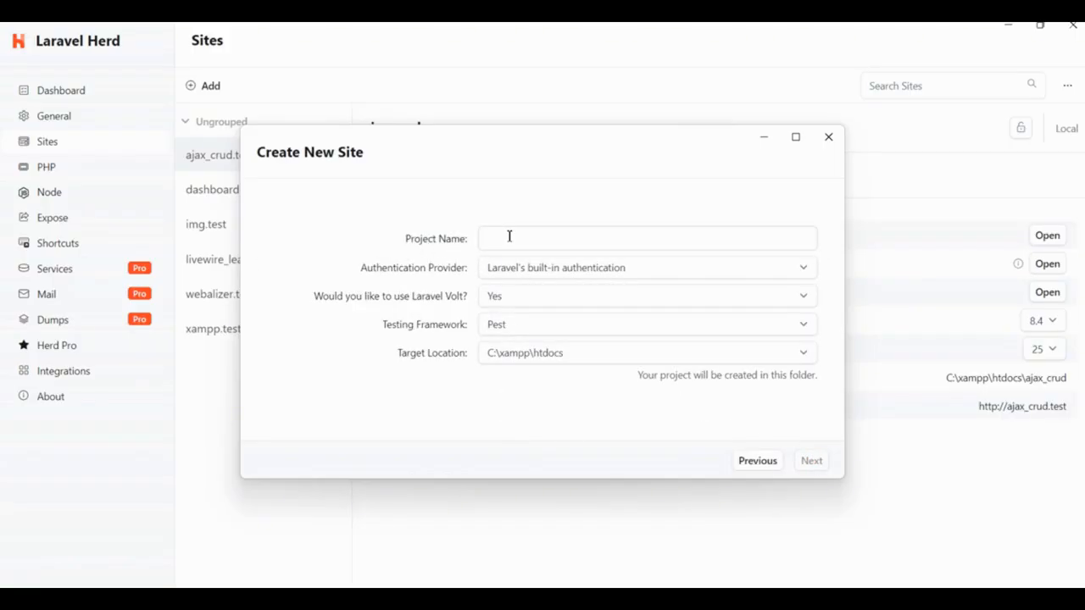
text(L)
text(aravelDemoProject)
click(591, 273)
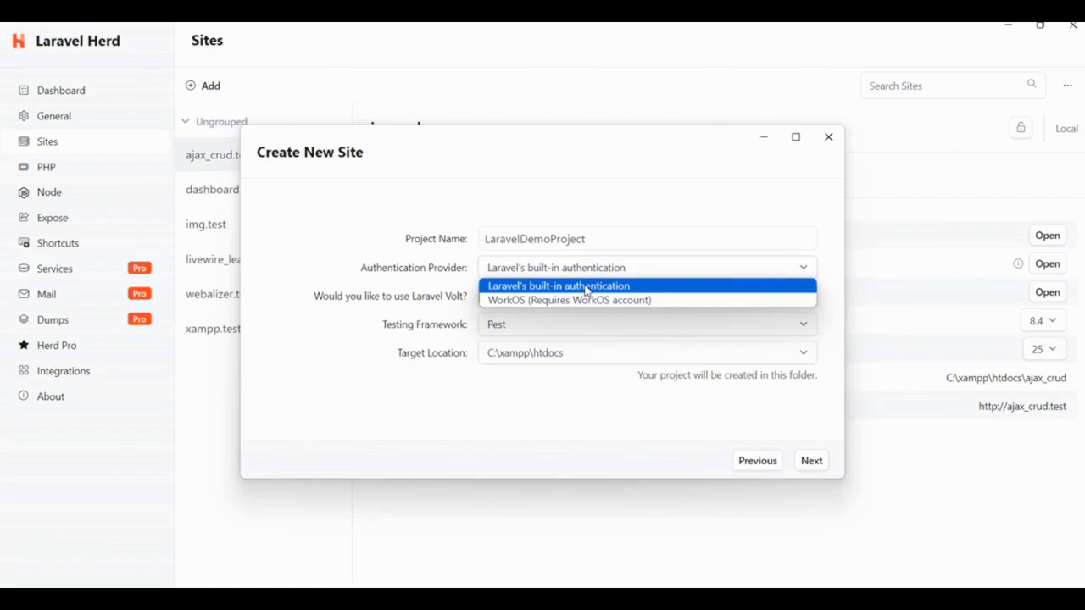
click(585, 291)
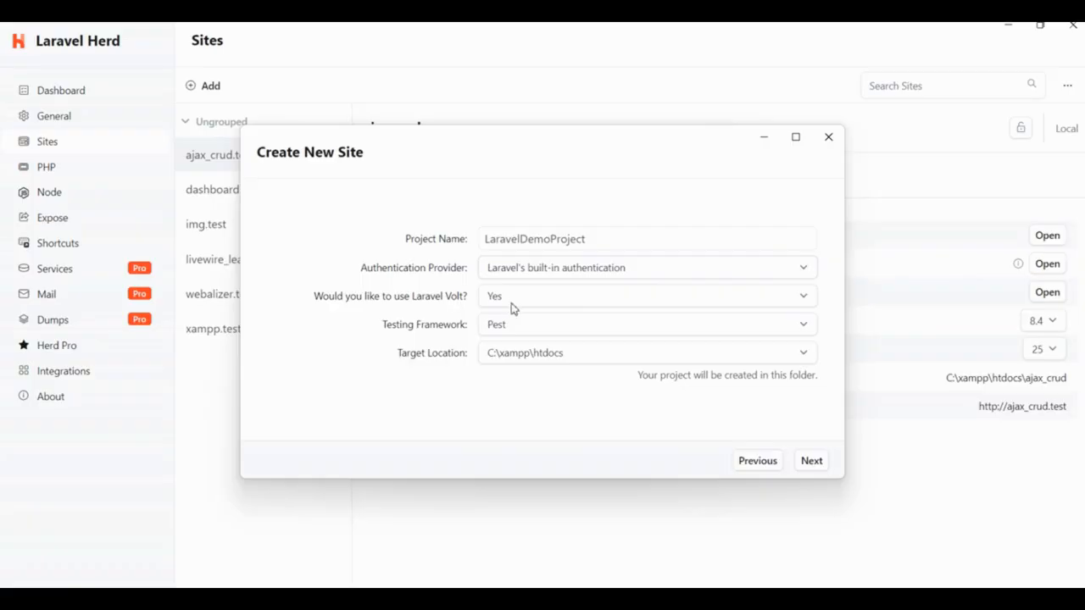
Step: Choose Pest as the testing framework and Yes for using Laravel Volt
click(515, 325)
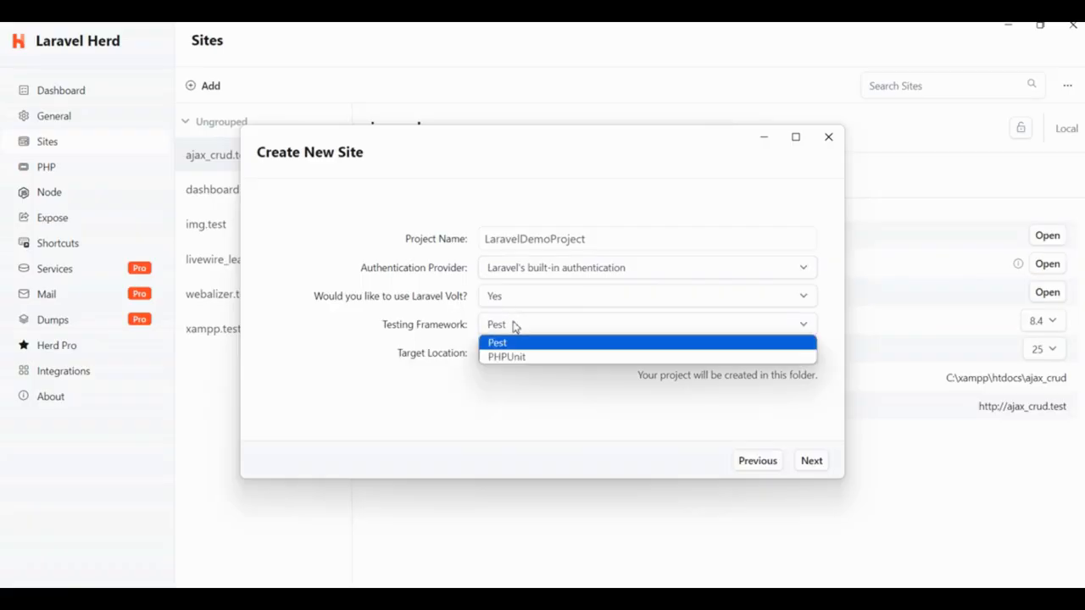
click(515, 340)
click(530, 306)
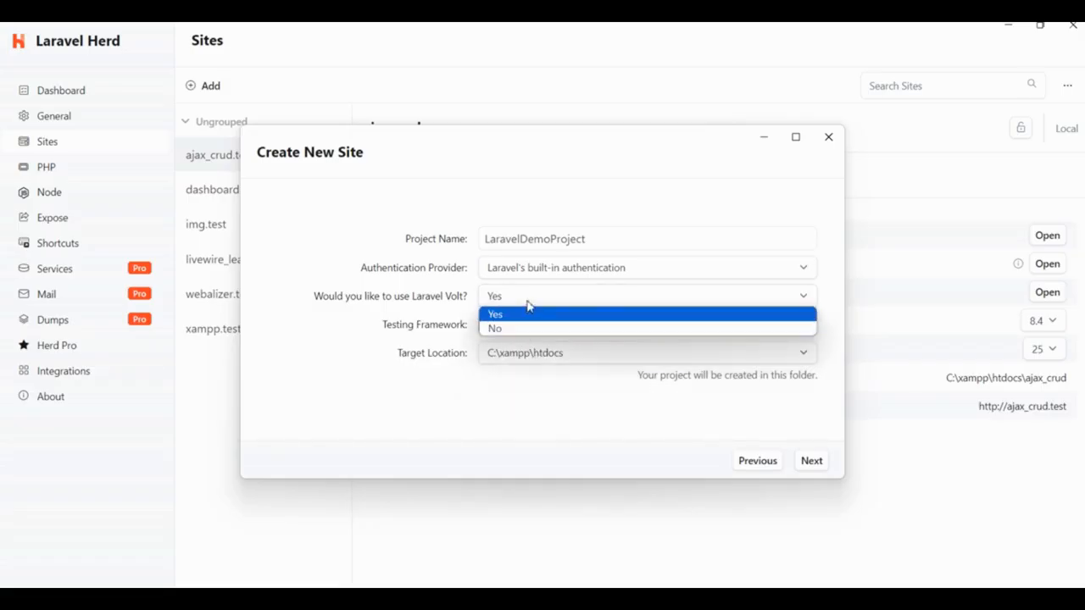
click(527, 308)
Step: Set the target location to the Herd folder in the user profile and start creating the project
click(576, 363)
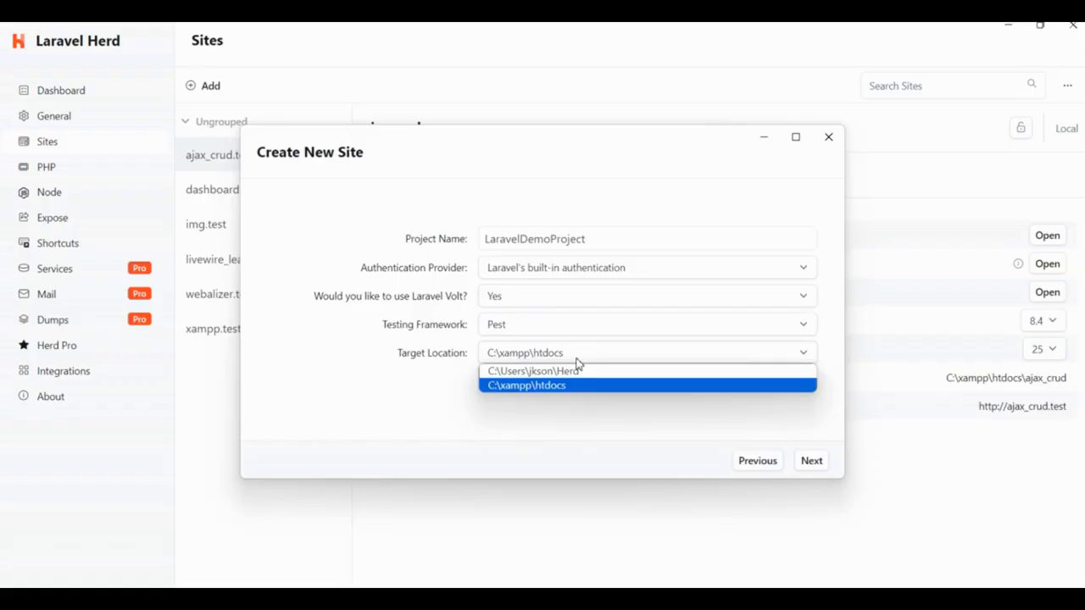
click(579, 362)
click(579, 363)
click(573, 371)
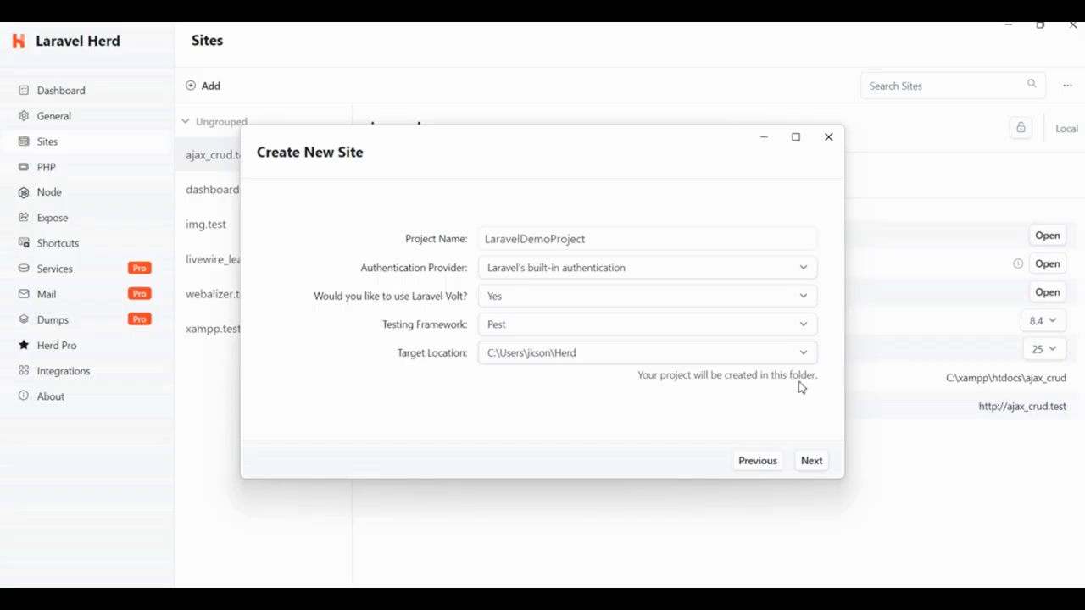
click(812, 462)
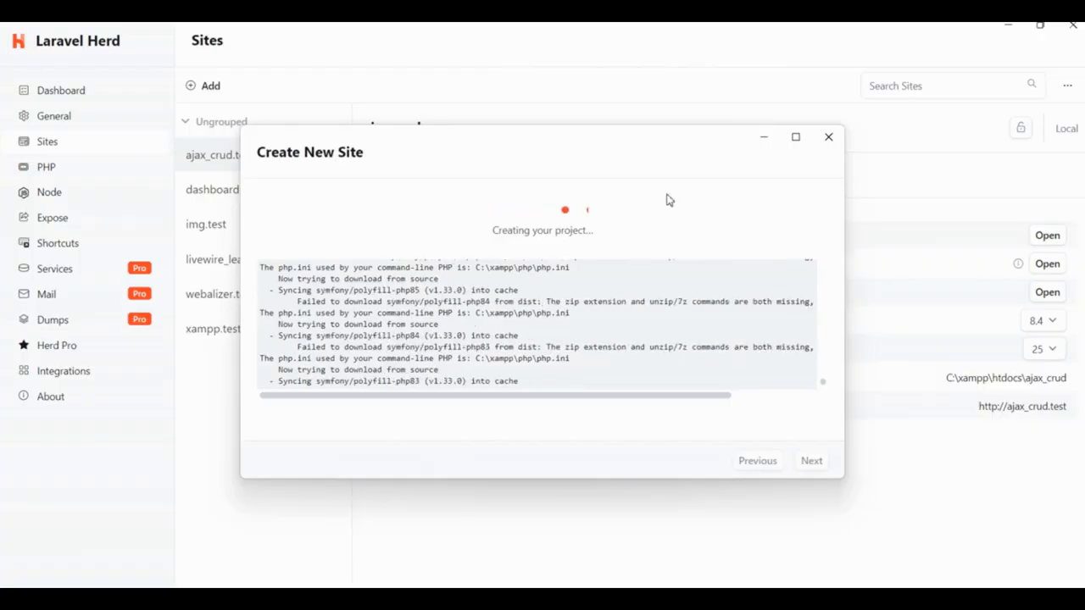
click(762, 139)
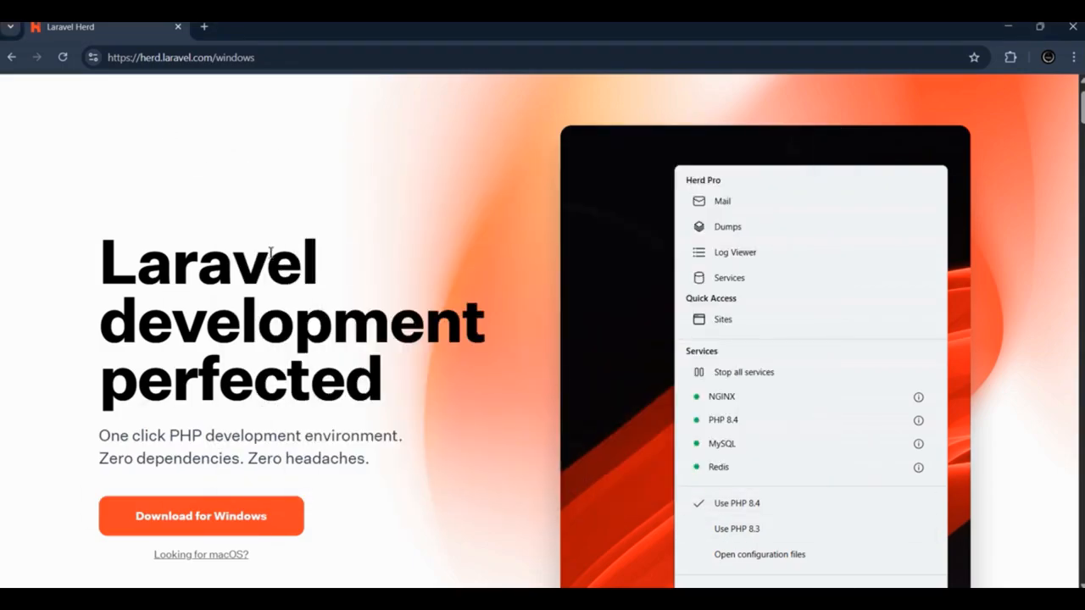
click(761, 599)
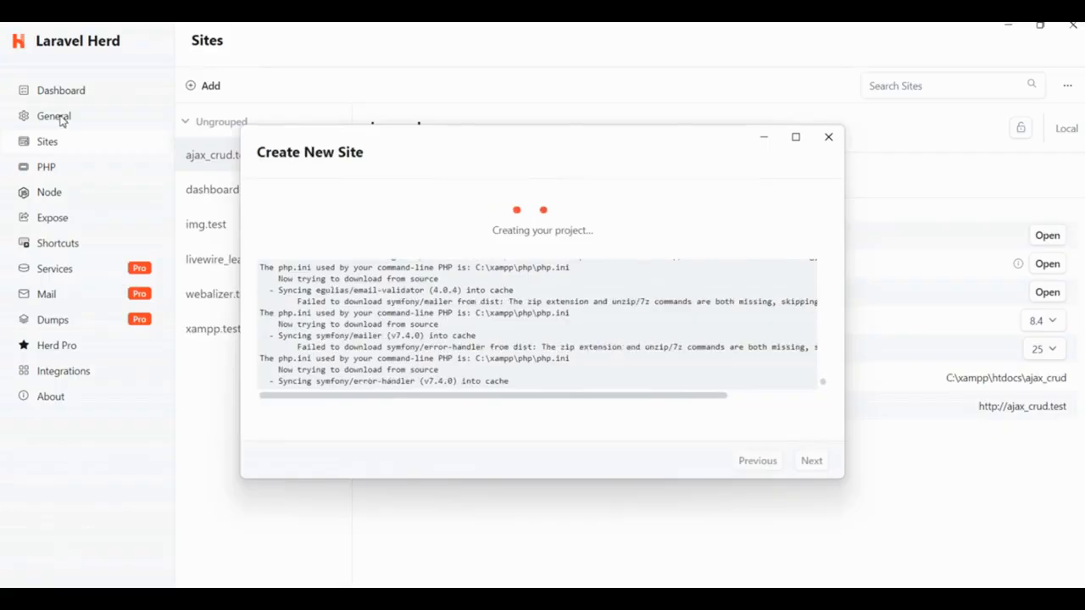
click(759, 135)
click(742, 598)
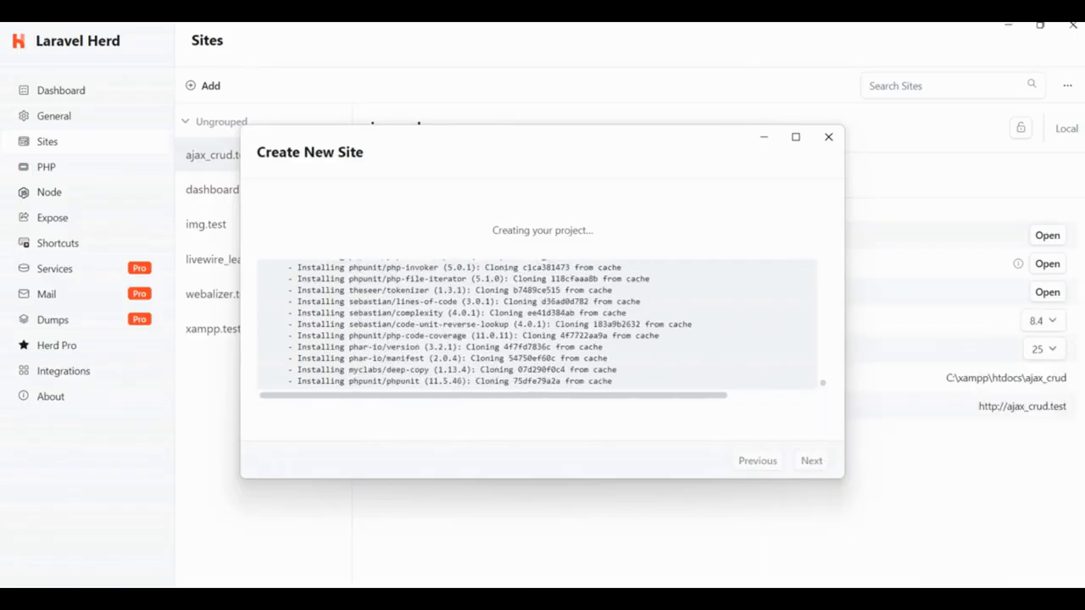
click(796, 138)
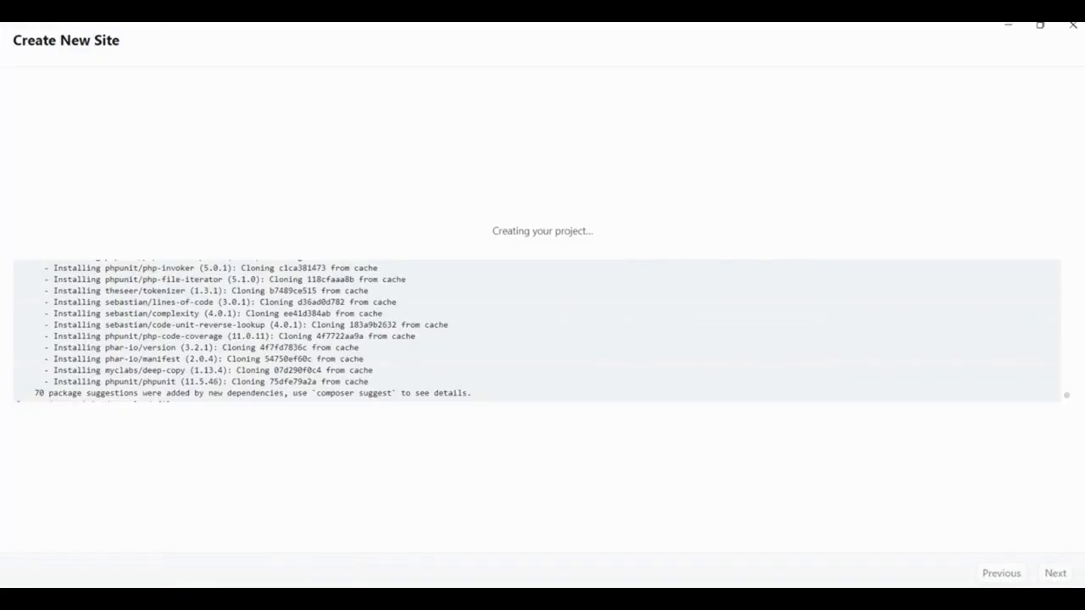
click(1040, 25)
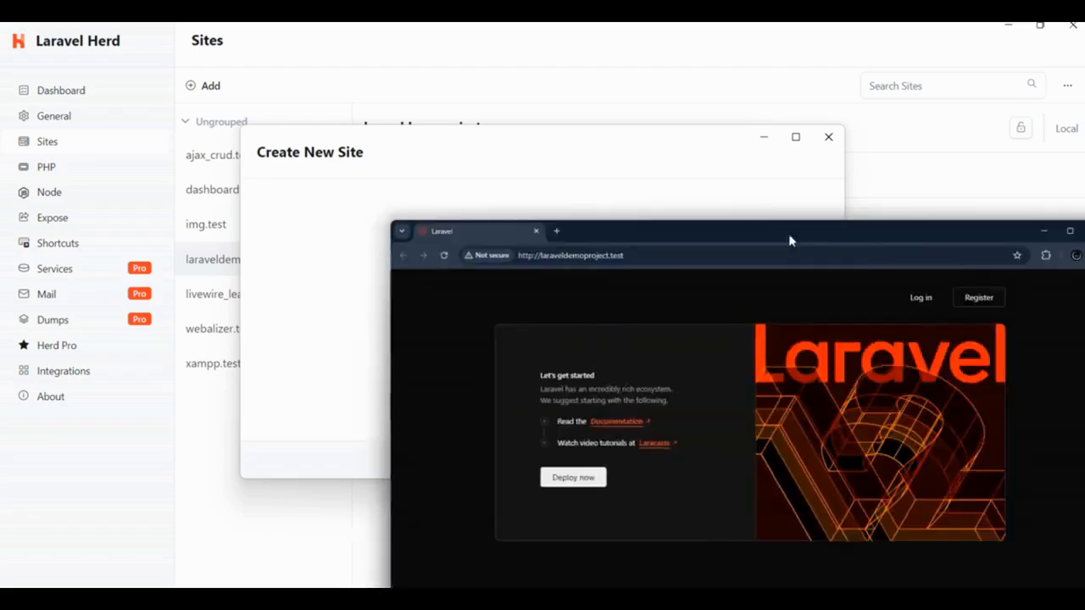
Step: Open the newly created site in a maximized browser window and go through its login page to the account registration form
drag(789, 240, 448, 186)
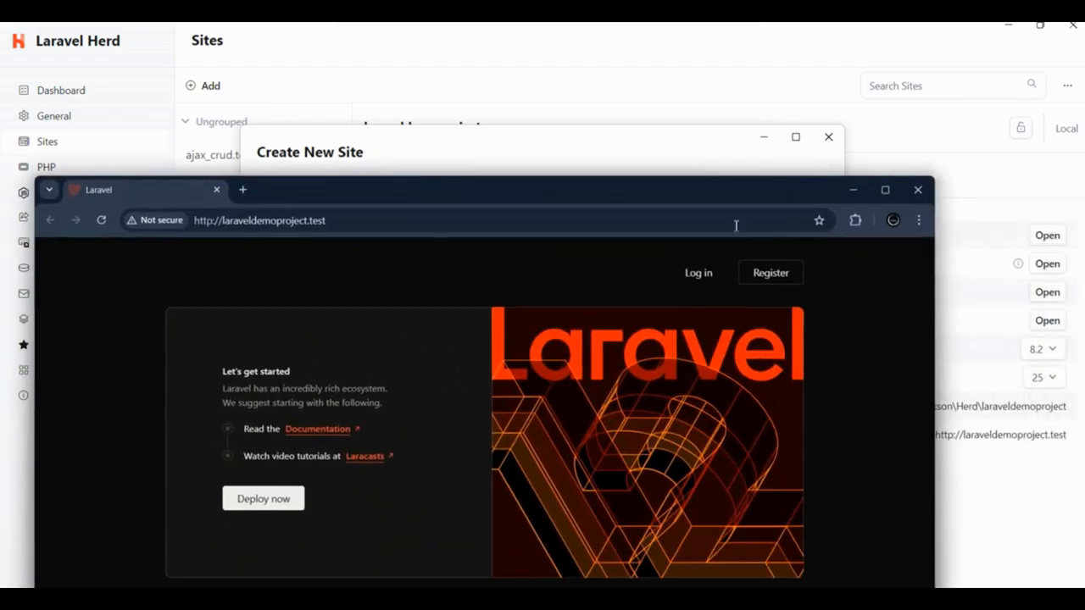
click(884, 190)
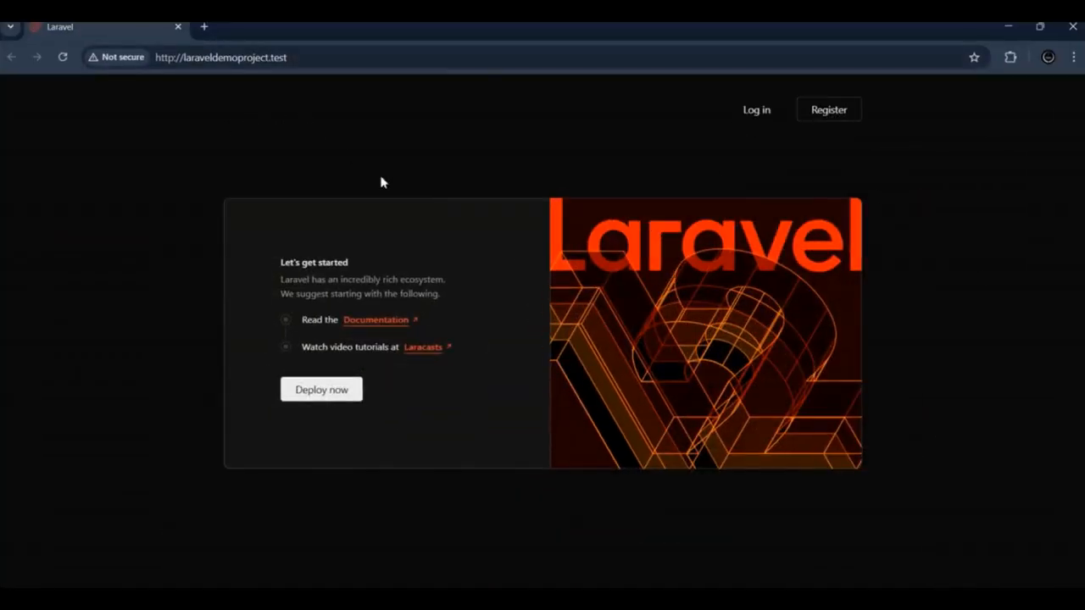
click(754, 117)
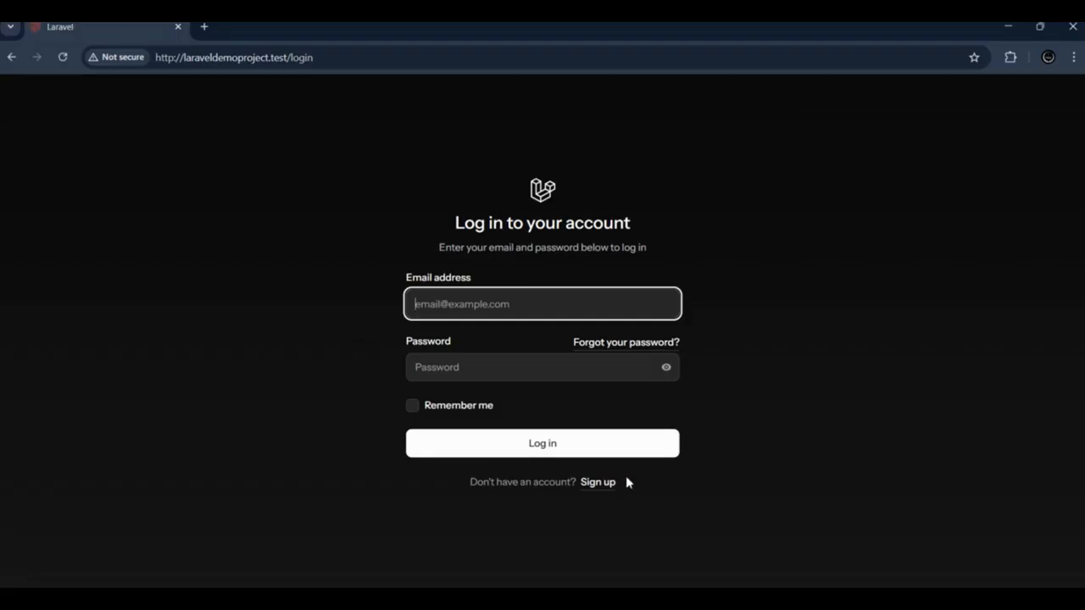
click(598, 483)
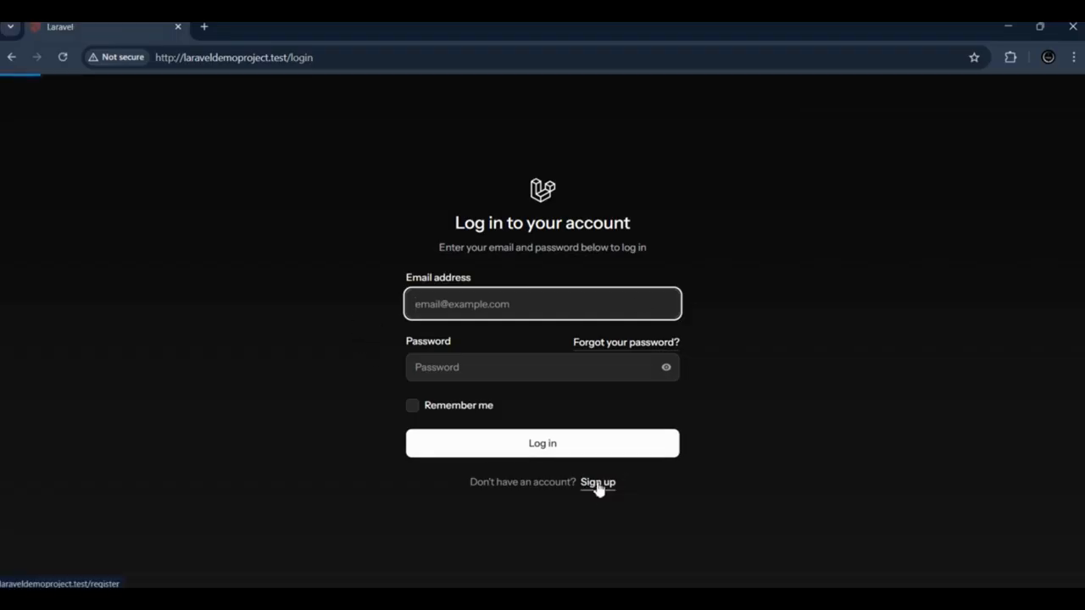
Step: Fill in the full name and e-mail address in the registration form using the saved suggestions
click(467, 259)
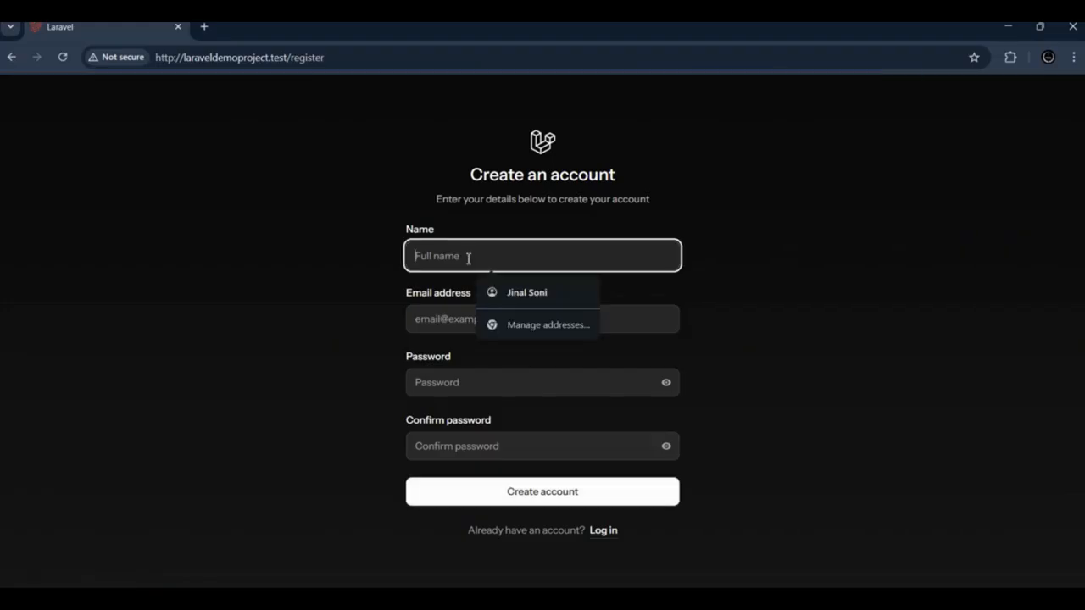
click(540, 290)
click(483, 318)
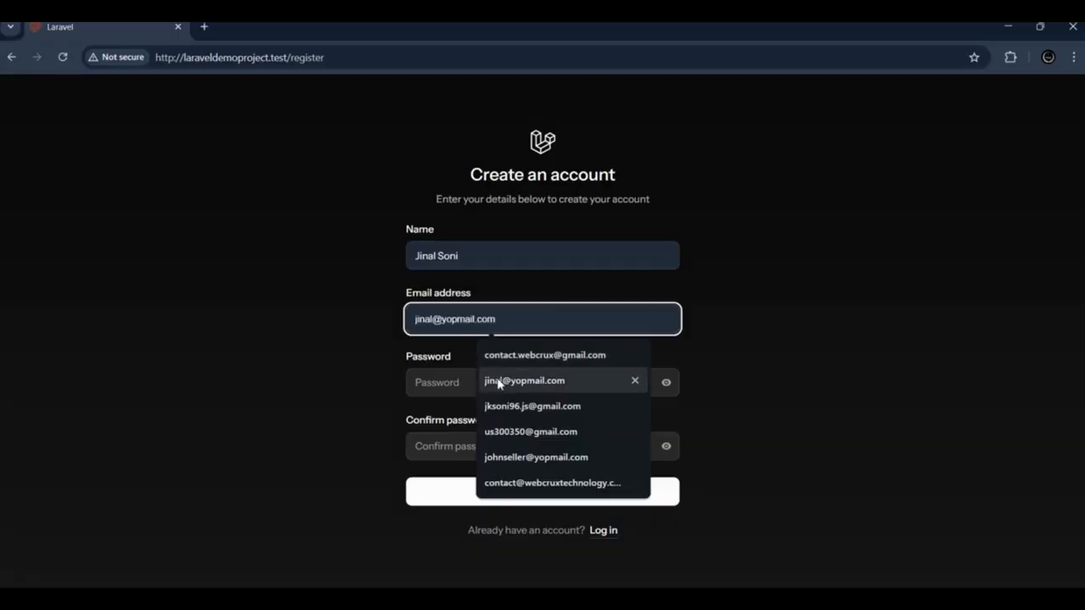
click(497, 381)
Step: Create the account with a self-chosen password entered in the password and confirmation fields, and decline saving it in the browser
click(443, 382)
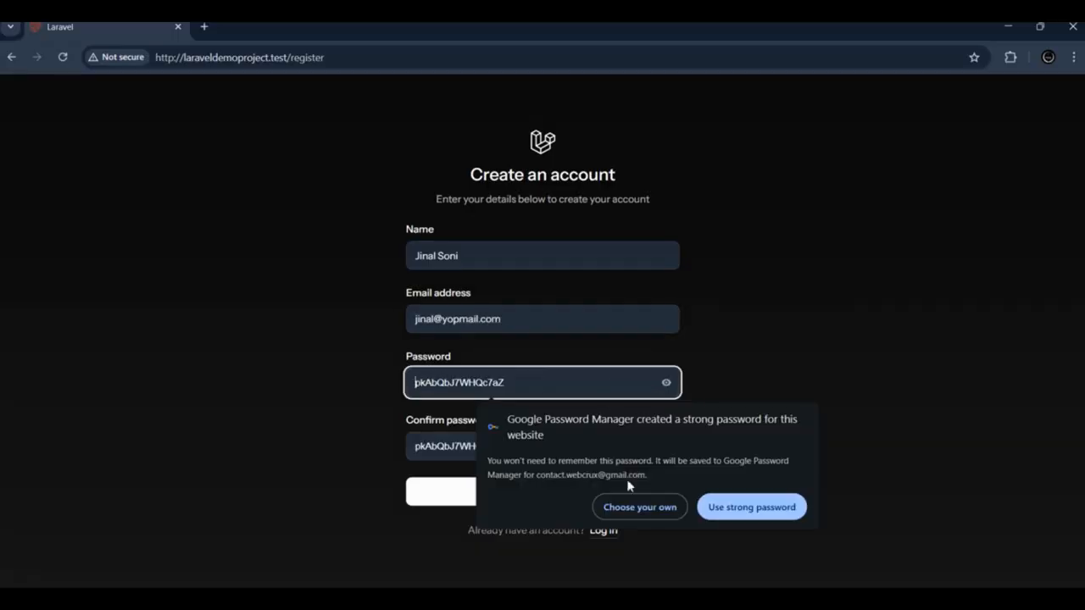
click(637, 507)
text(p)
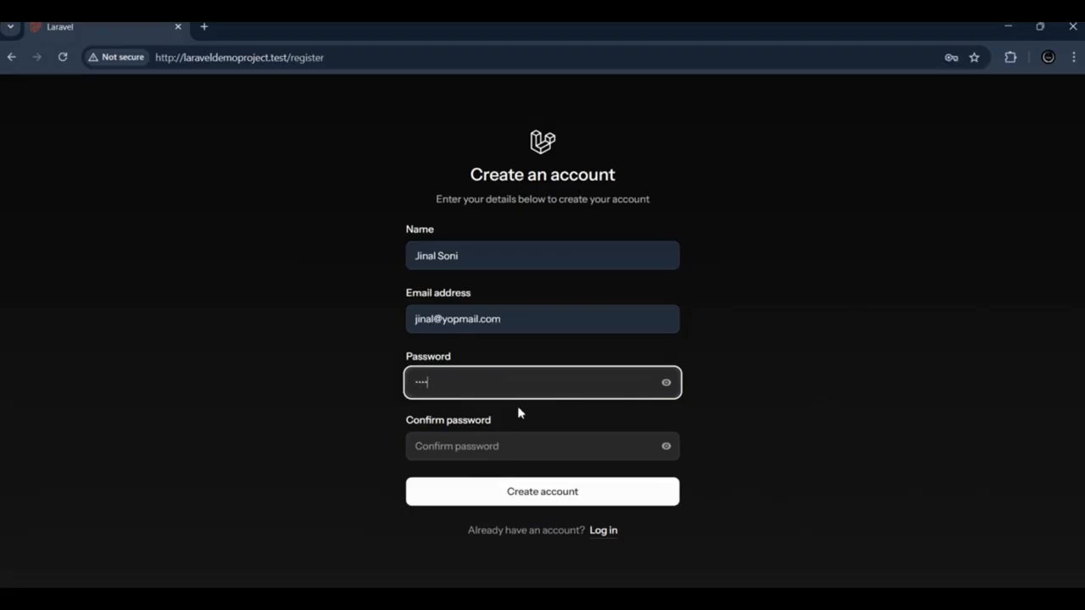
click(520, 458)
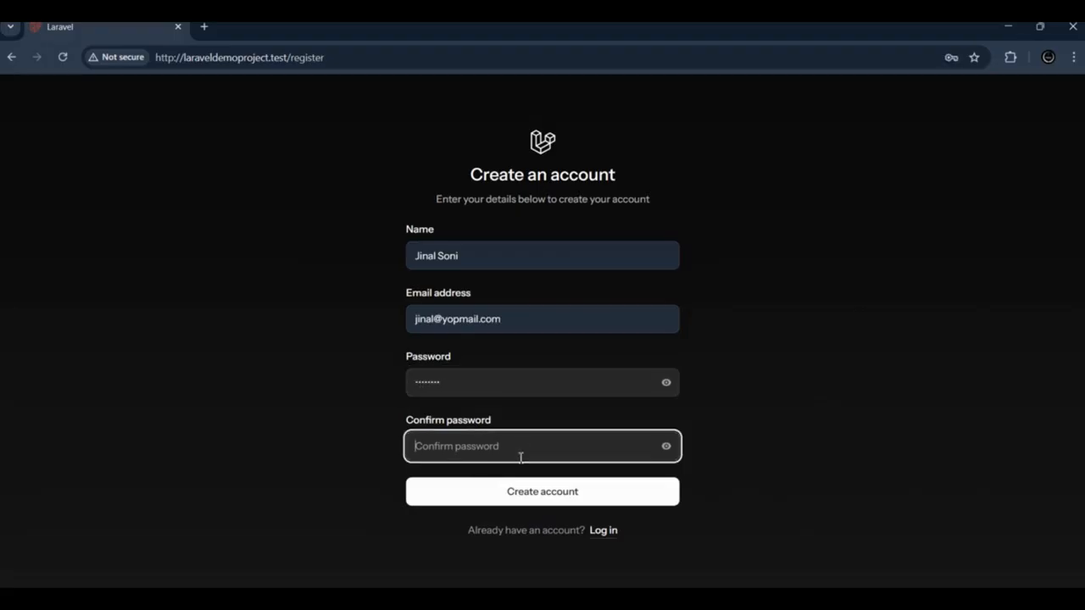
text(pas)
click(525, 494)
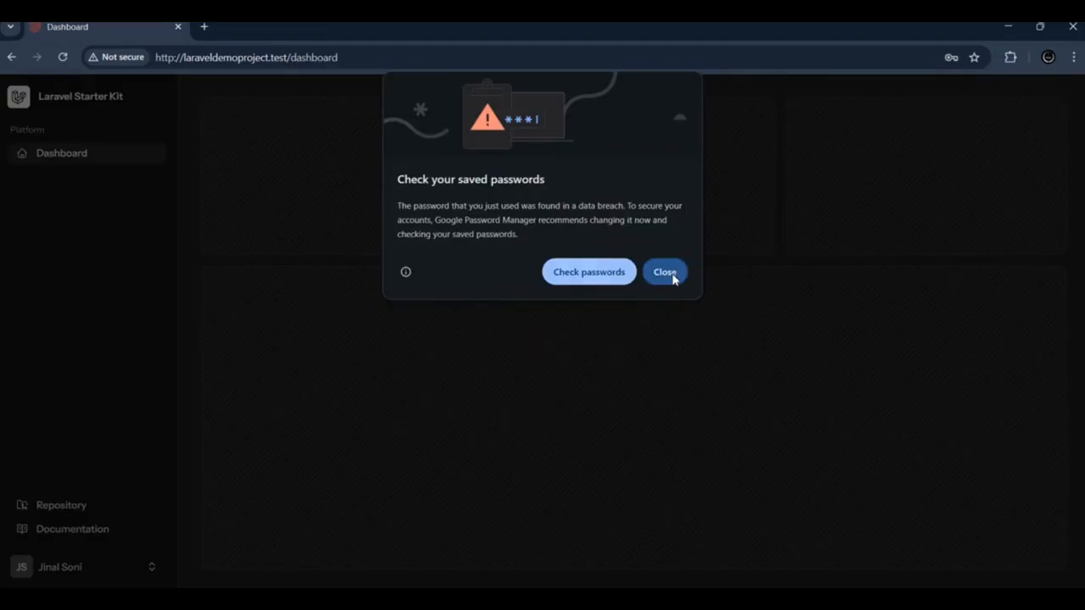
click(666, 273)
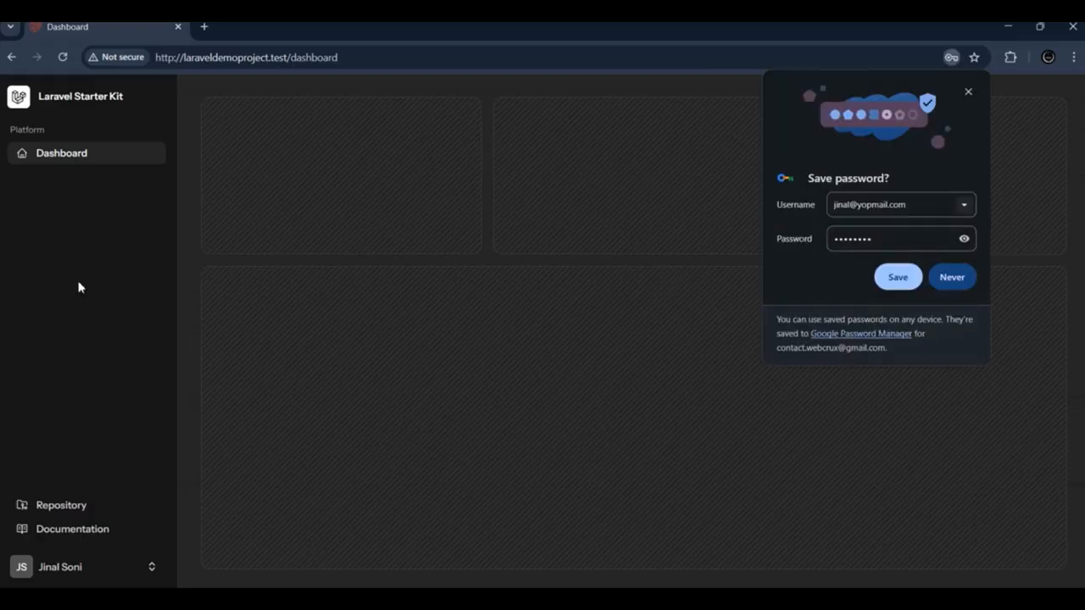
click(946, 278)
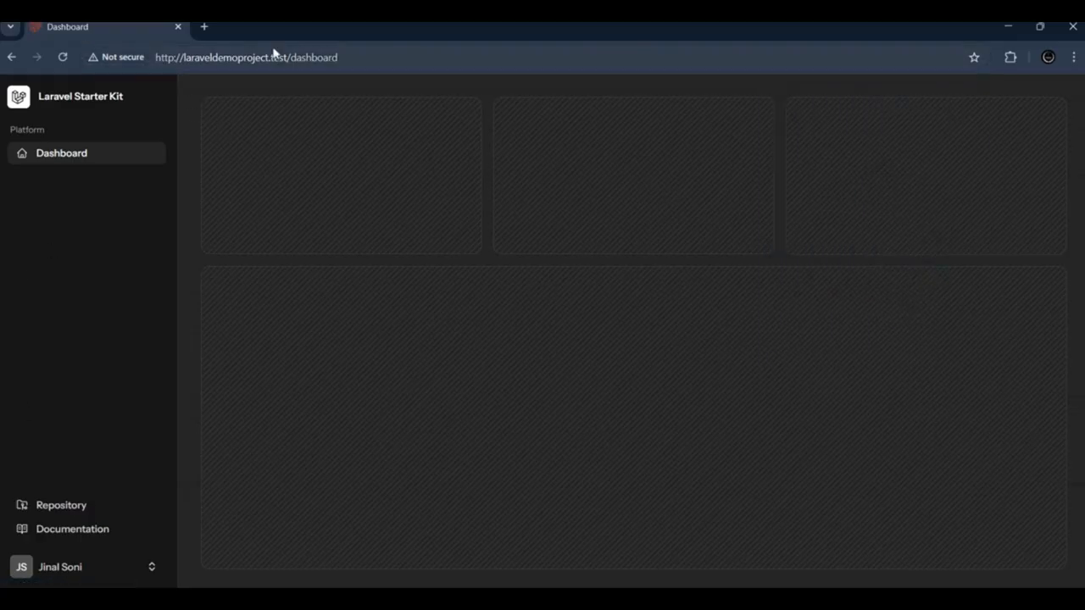
Step: Review the Profile, Password and Two-Factor Auth pages in the account settings
click(63, 569)
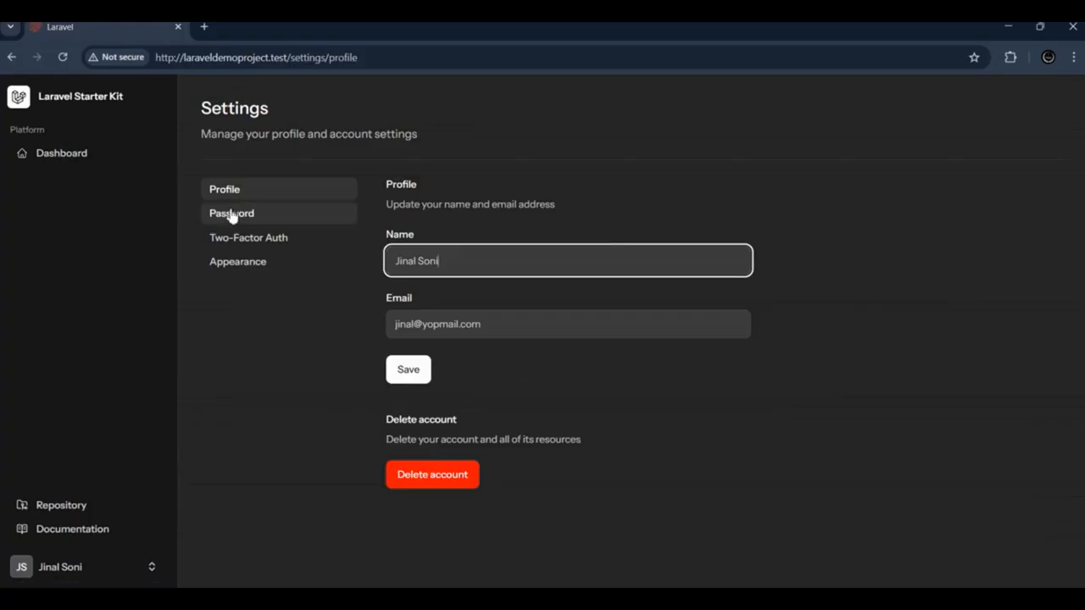
click(235, 222)
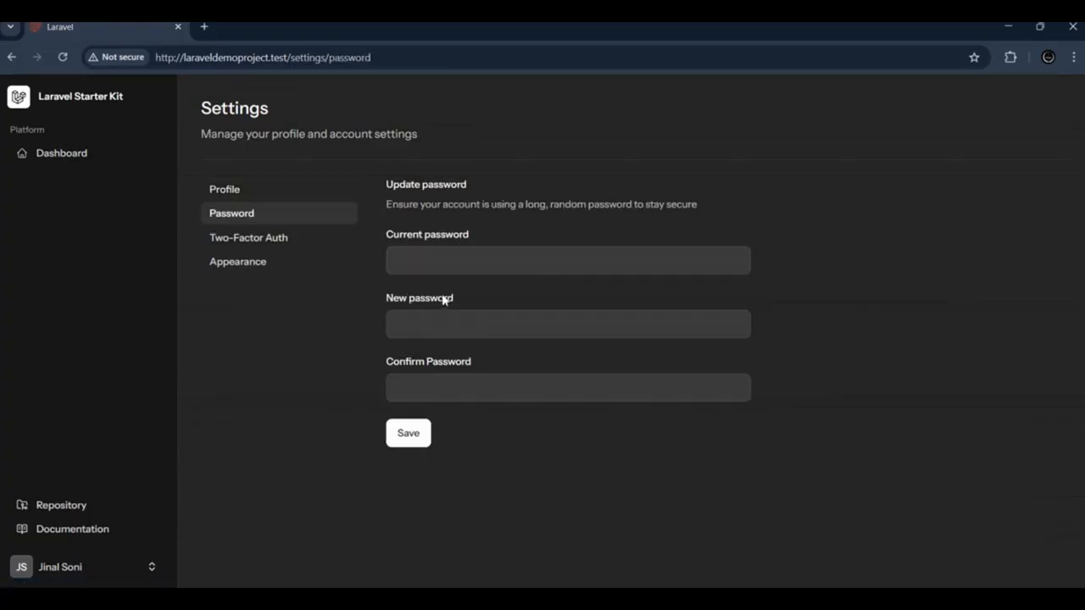
click(232, 242)
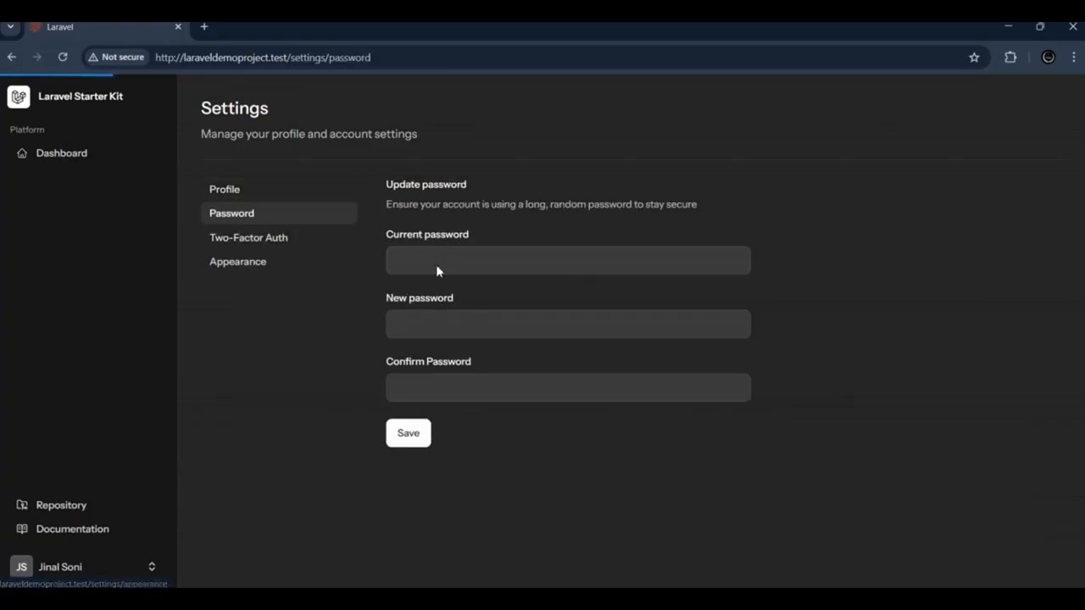
click(11, 57)
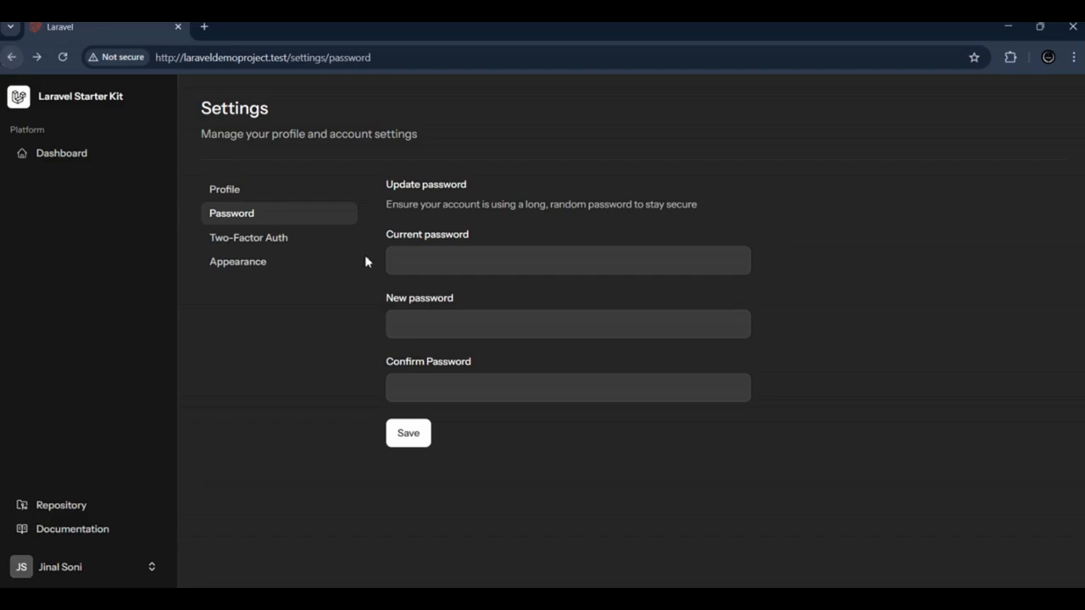
Step: Try the Light and Dark themes in the account's appearance settings and set the appearance to System
click(261, 269)
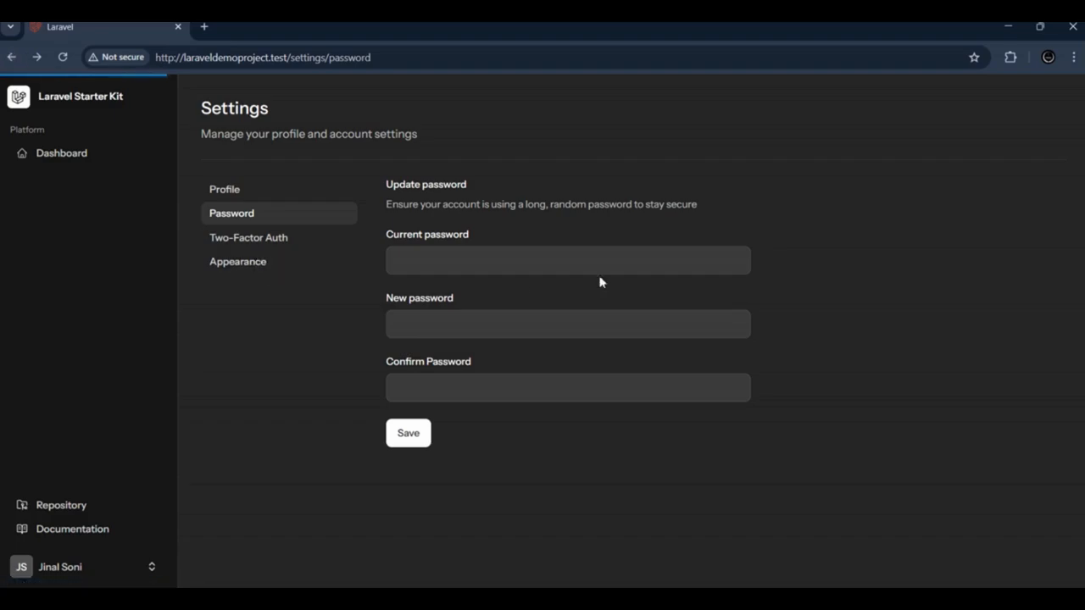
click(457, 245)
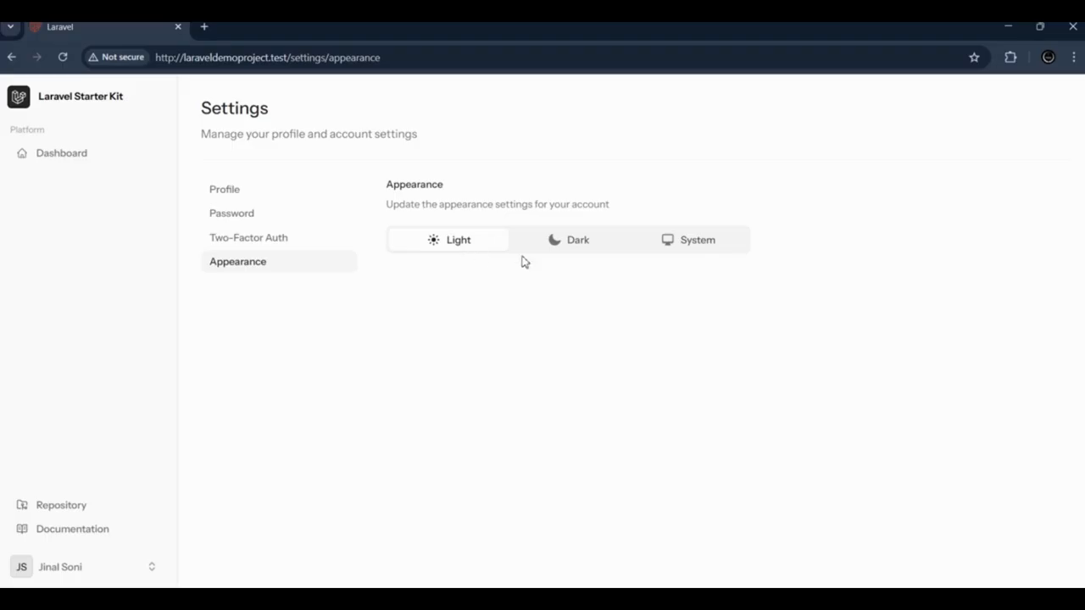
click(580, 245)
click(698, 246)
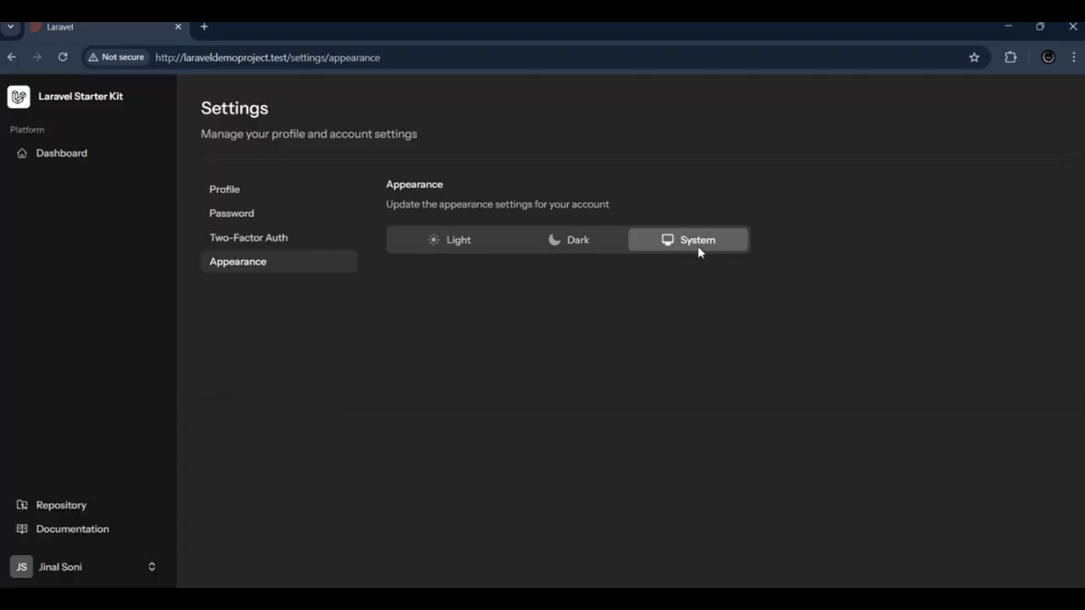
click(450, 247)
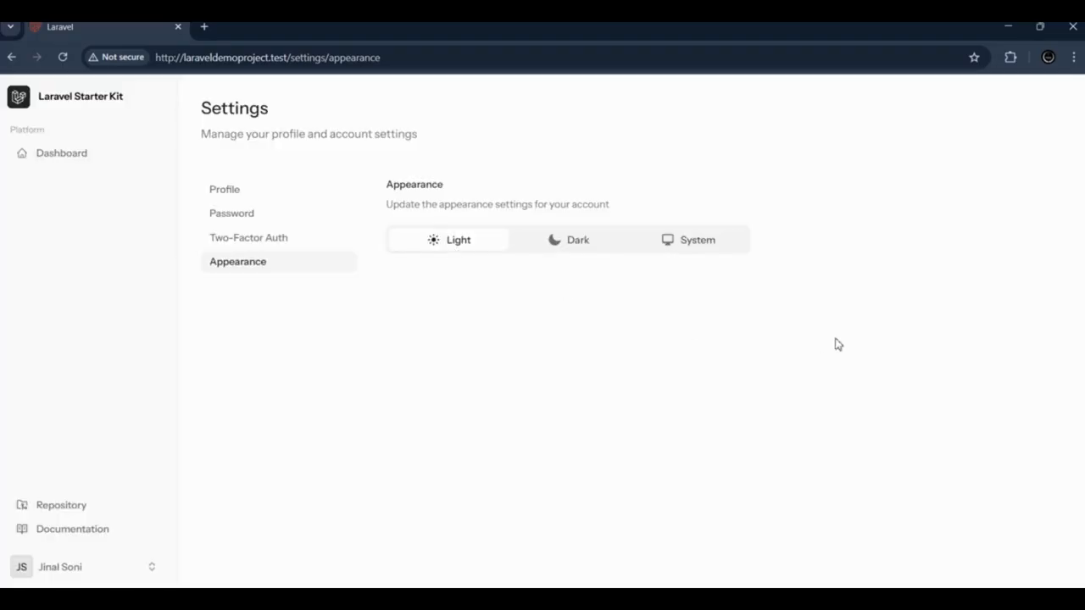
click(682, 244)
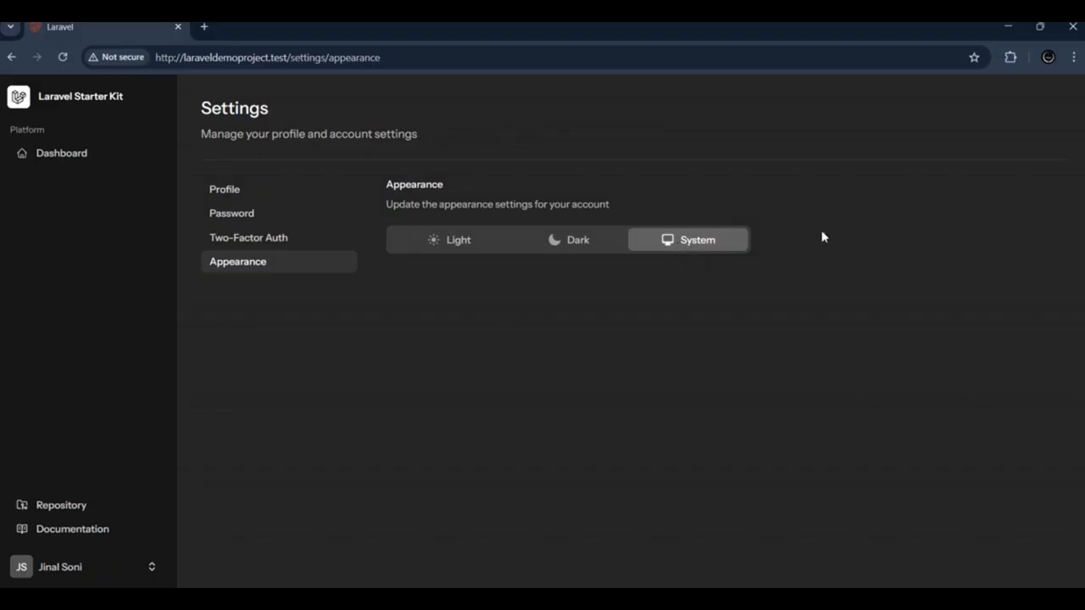
Step: Switch back to Laravel Herd and close the finished Create New Site window
key(alt+Tab)
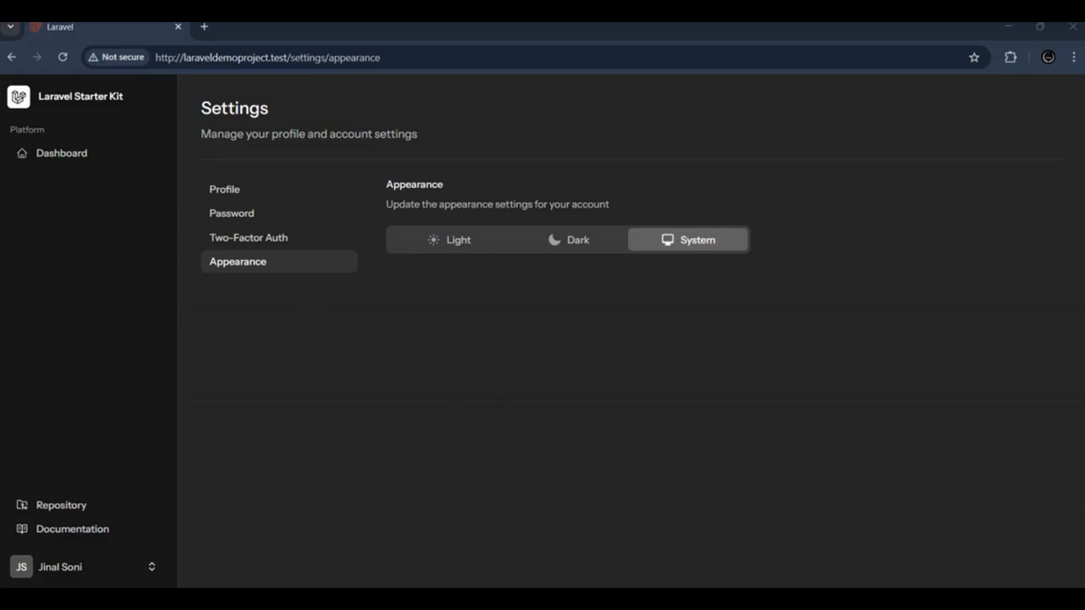
click(766, 540)
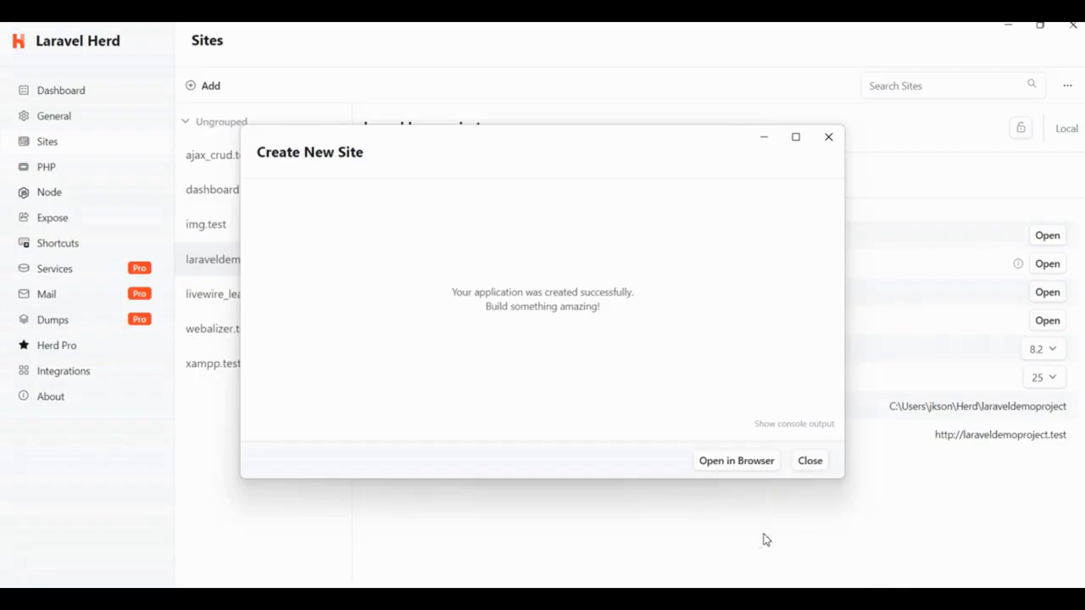
click(828, 140)
Step: Set PHP's maximum file upload size to 10 MB and look over the remaining PHP settings
click(47, 167)
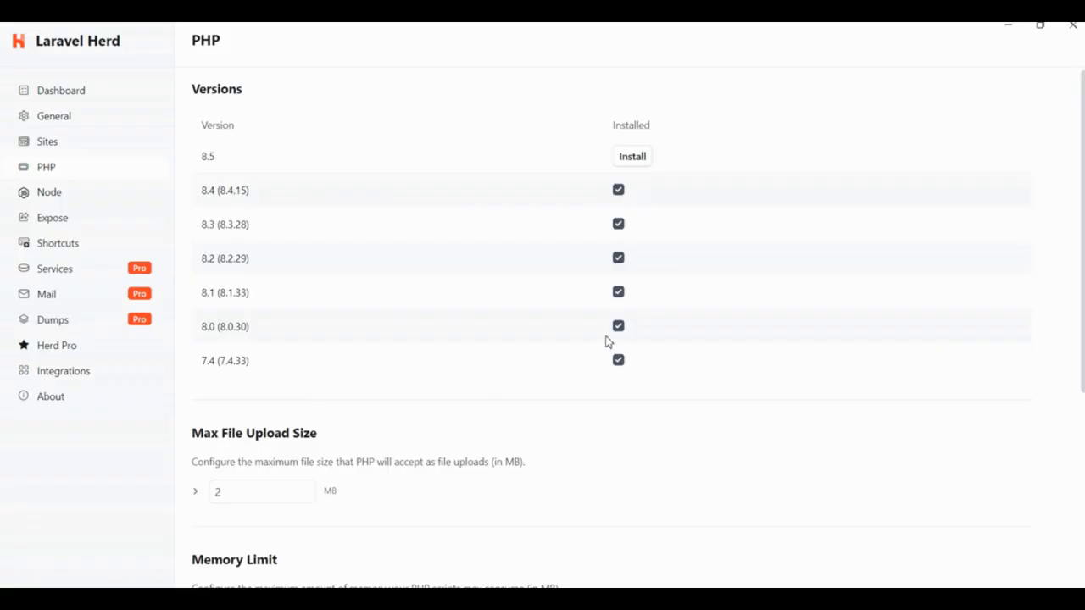
scroll(218, 317, down, 2)
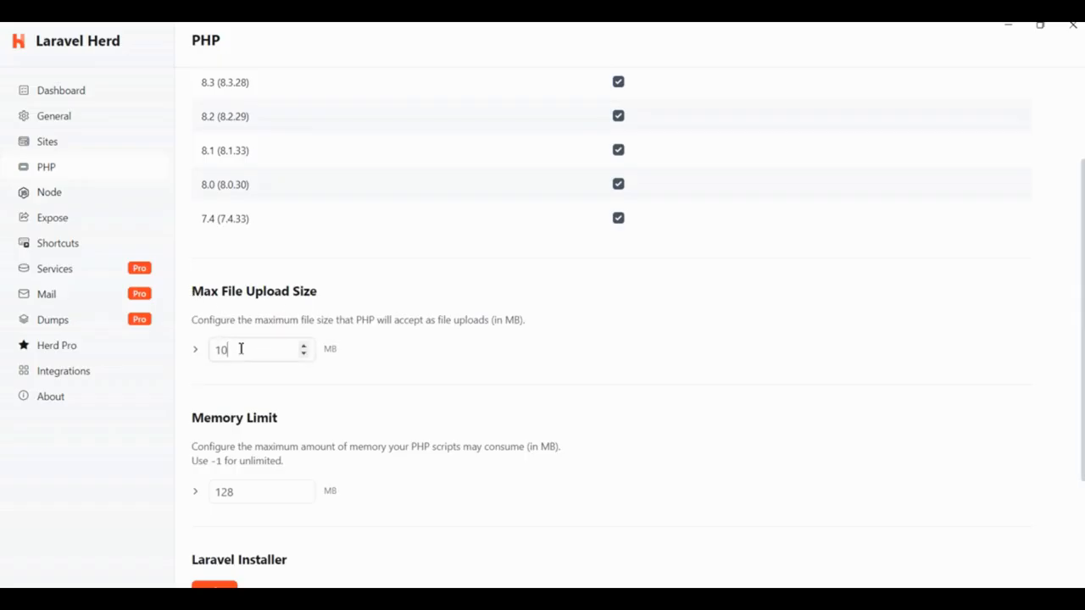
click(393, 382)
scroll(239, 381, down, 2)
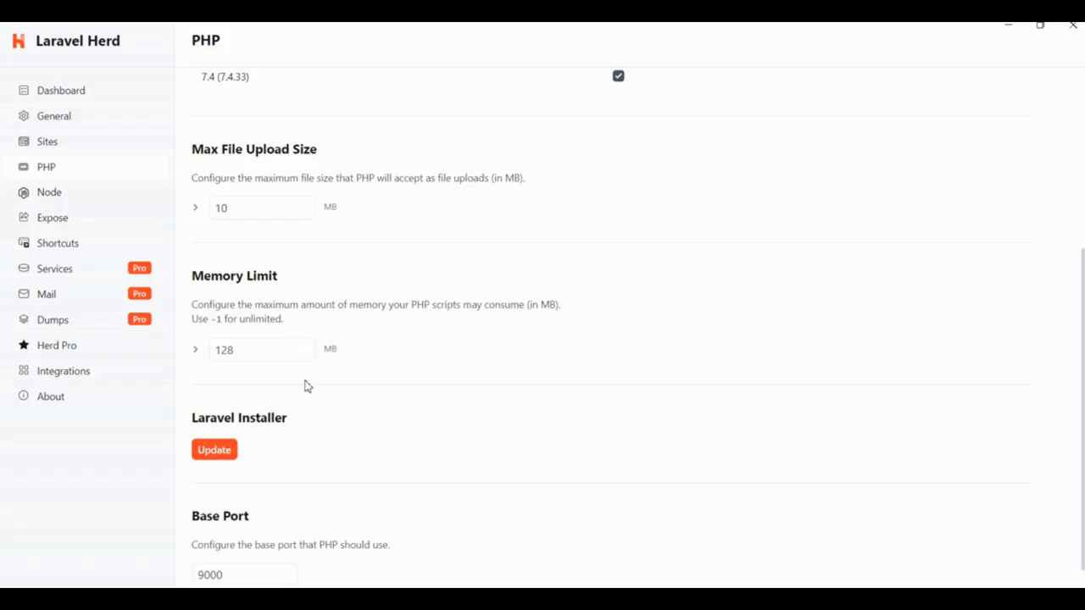
scroll(309, 386, down, 1)
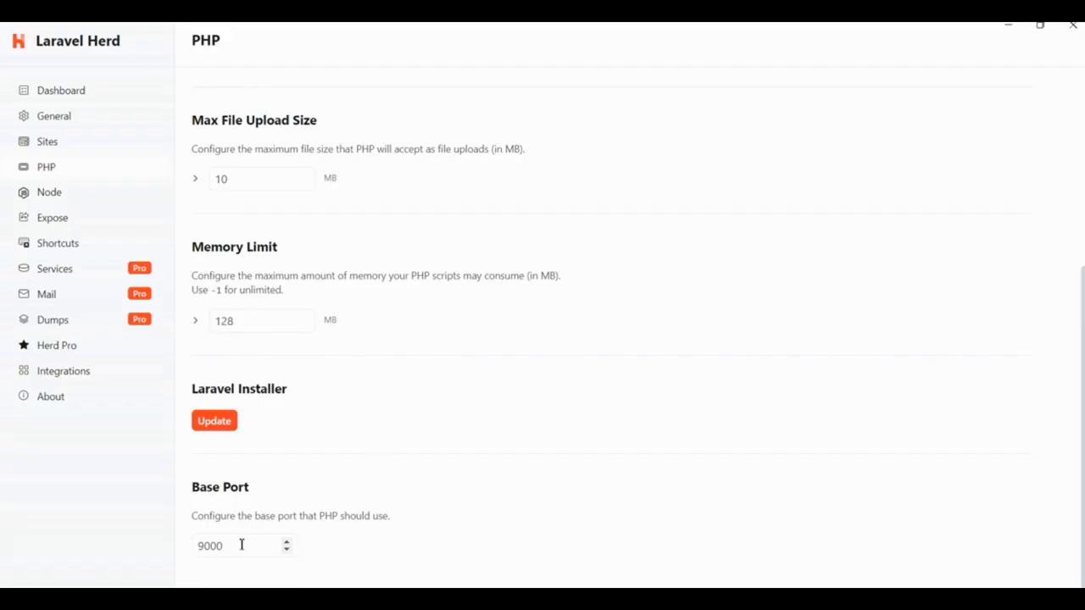
Step: Review Herd's general settings, including Herd paths, startup, updates, default IDE and internal API port
click(72, 116)
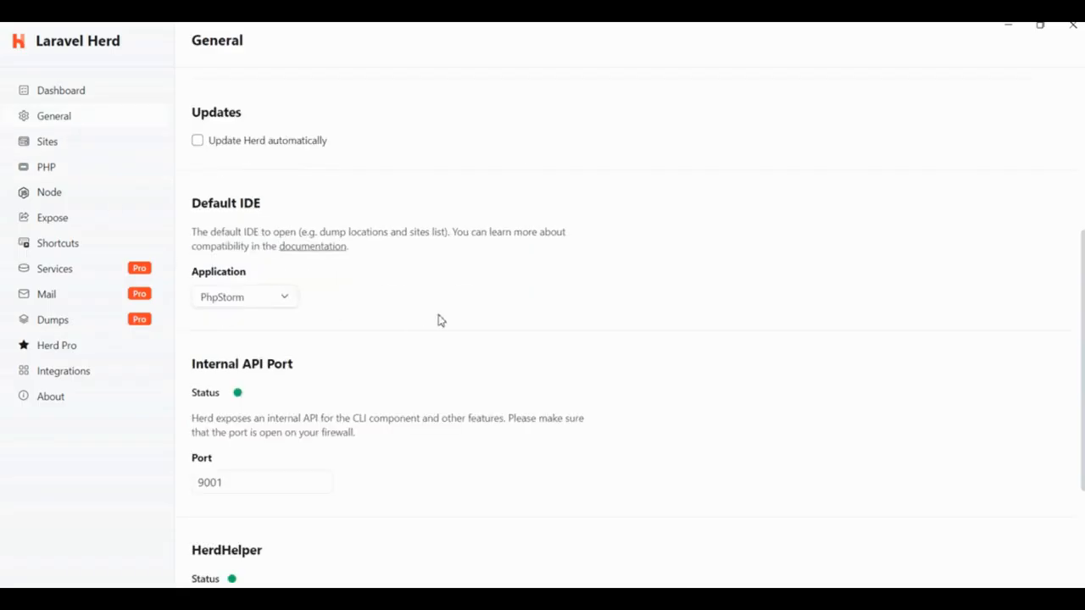
scroll(432, 322, down, 3)
scroll(393, 421, up, 8)
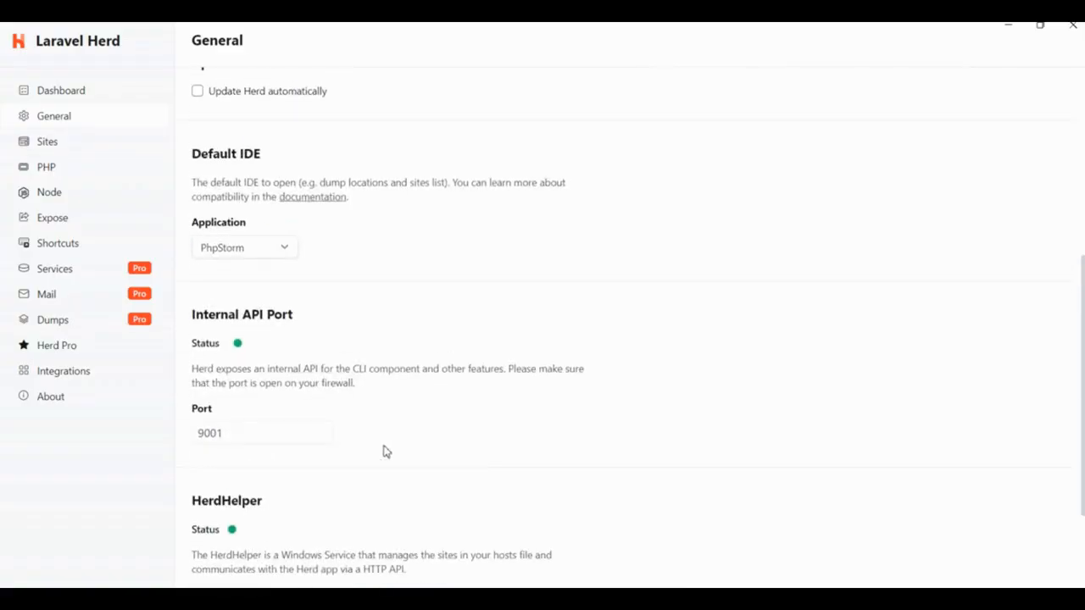
scroll(393, 344, down, 1)
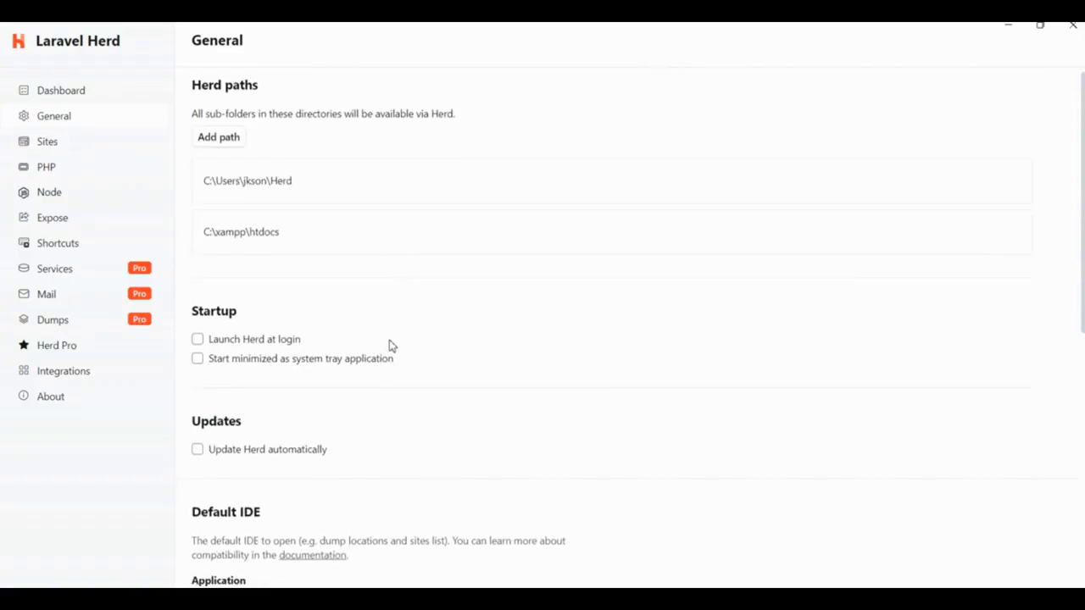
Step: Set the PHP version of the laraveldemoproject.test site to 8.4 in Herd's site settings
scroll(271, 285, up, 1)
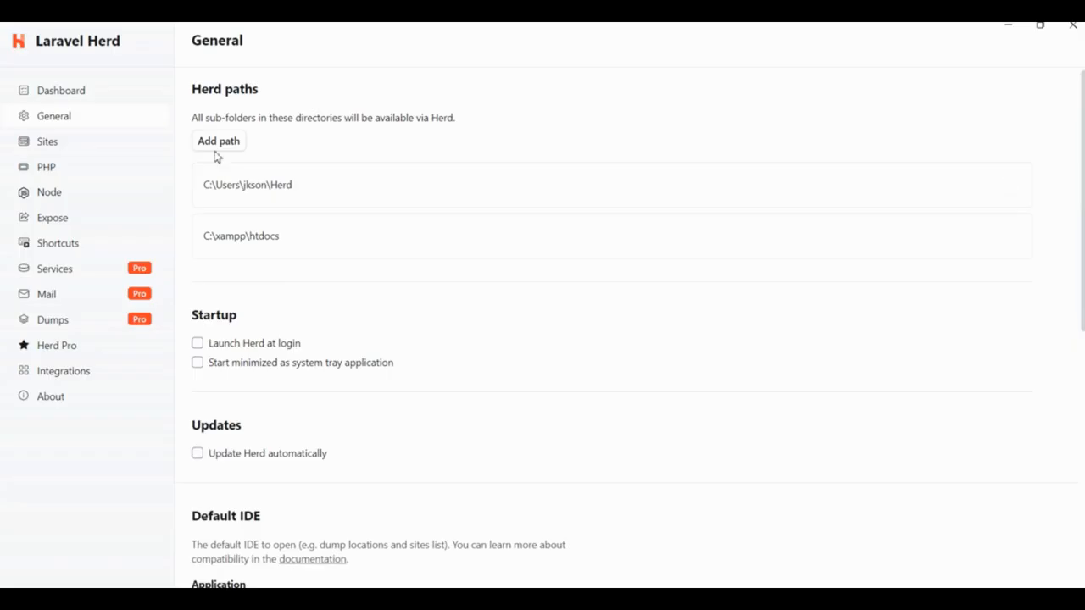
click(61, 149)
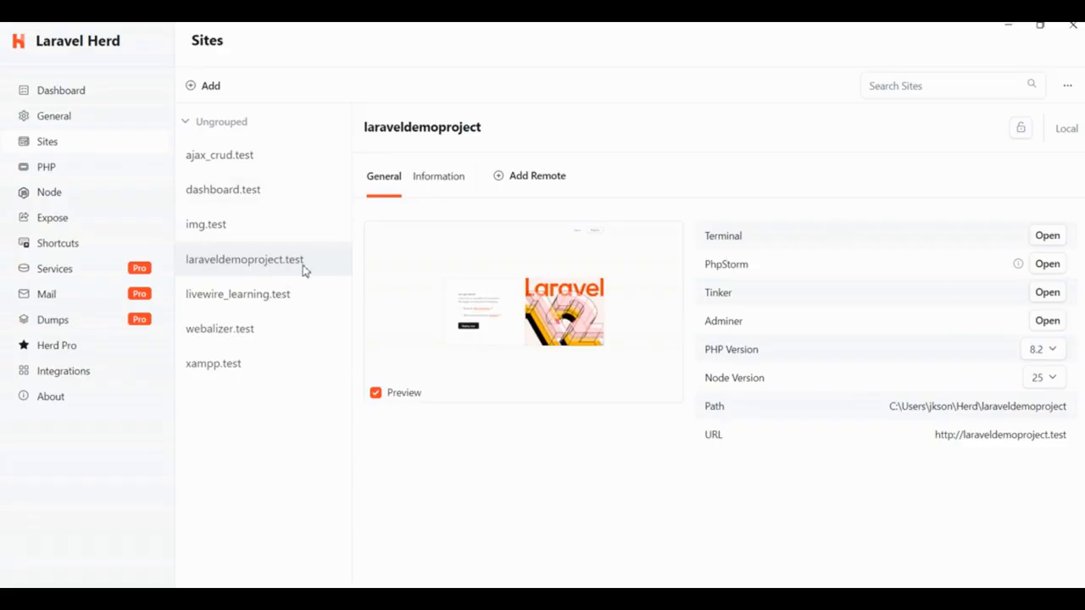
click(1042, 349)
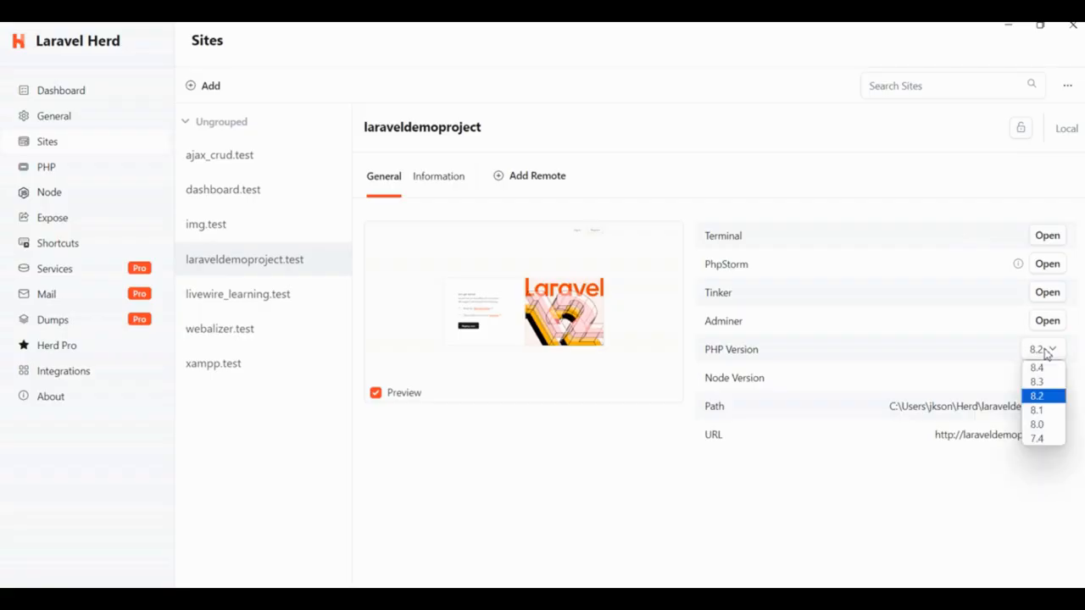
click(1035, 374)
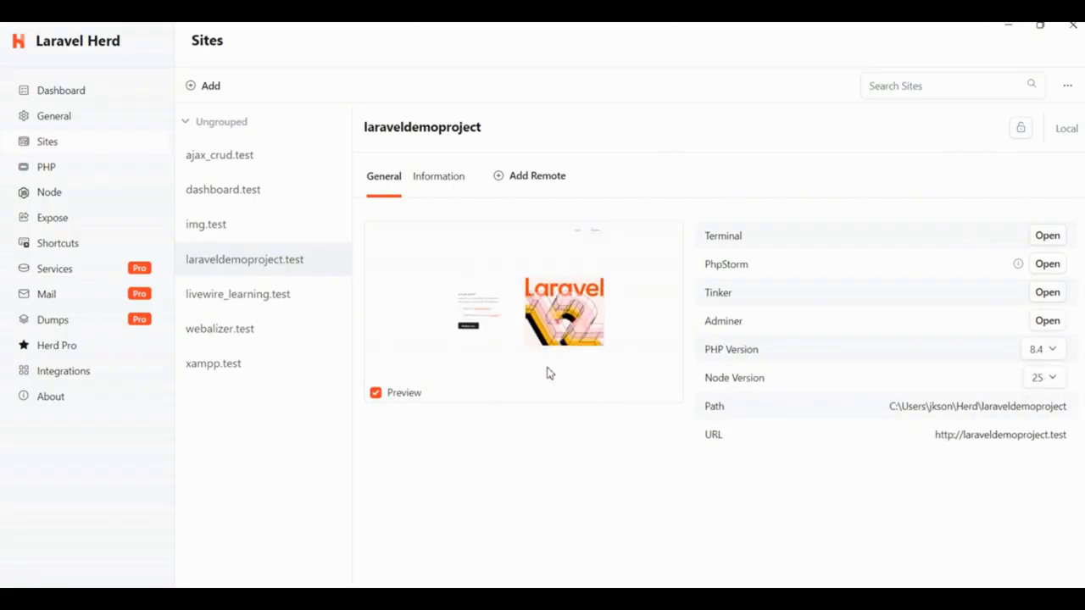
Step: Open the laraveldemoproject site's URL in the browser
click(981, 441)
drag(1084, 113, 604, 104)
click(831, 101)
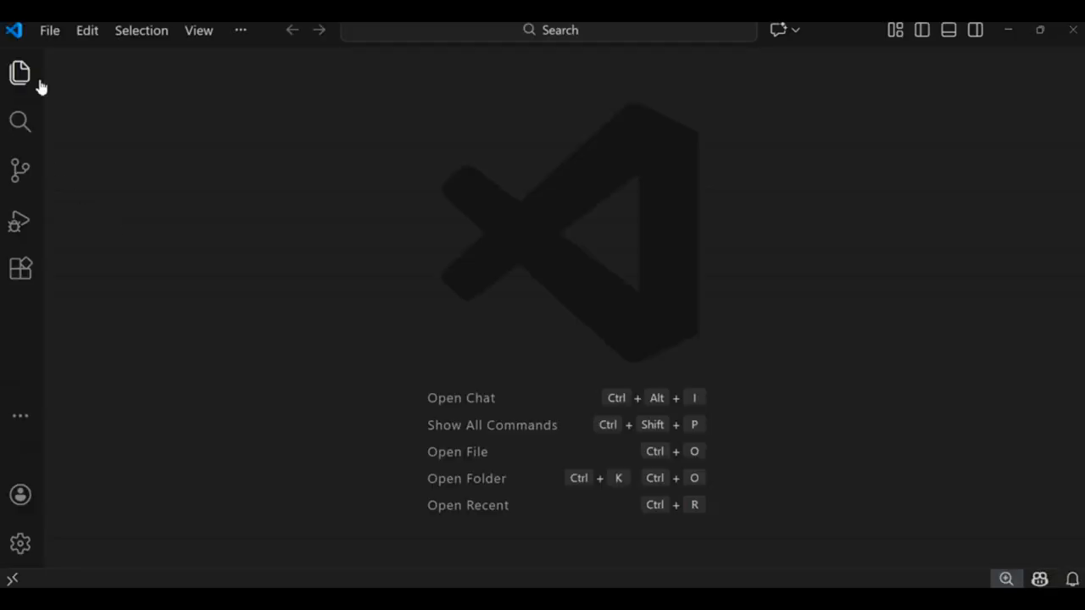
Step: In VS Code, open the laraveldemoproject folder from the Herd directory inside the Windows user folder on drive C
click(51, 32)
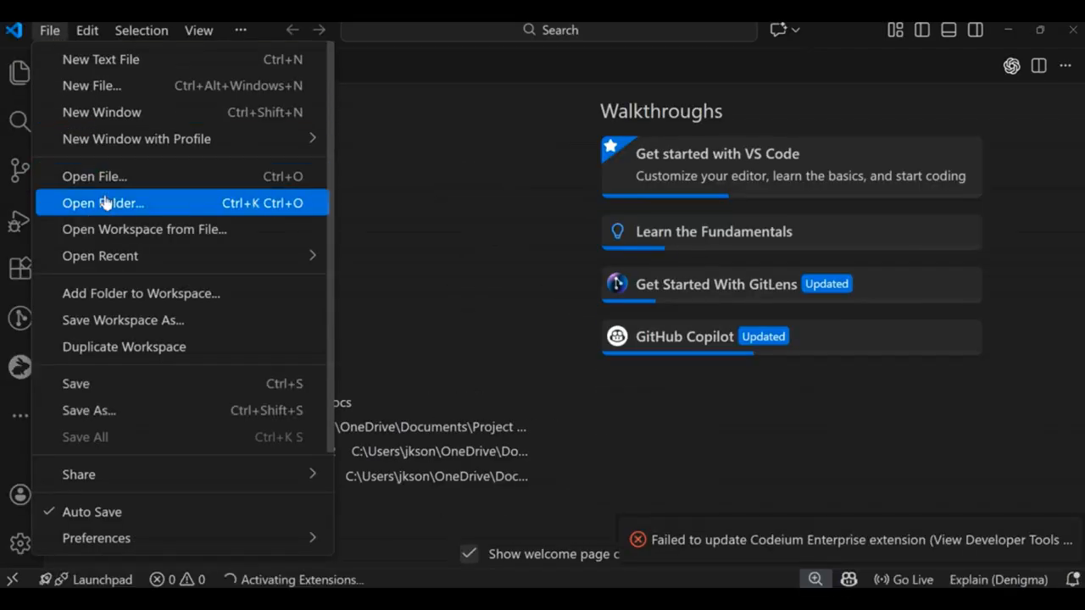
click(105, 203)
scroll(66, 237, down, 5)
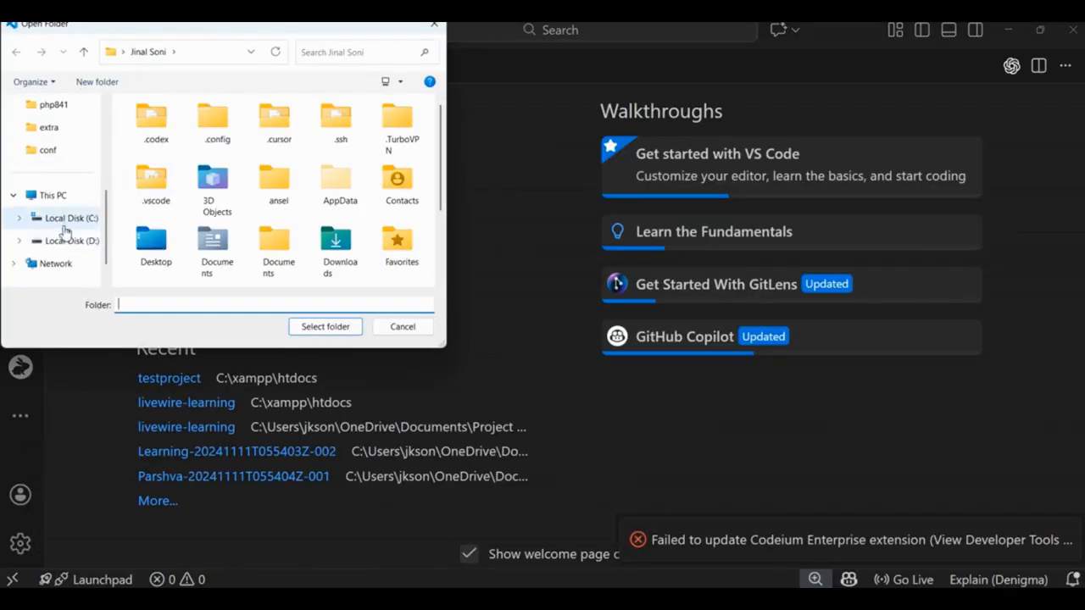
click(66, 222)
scroll(178, 204, down, 2)
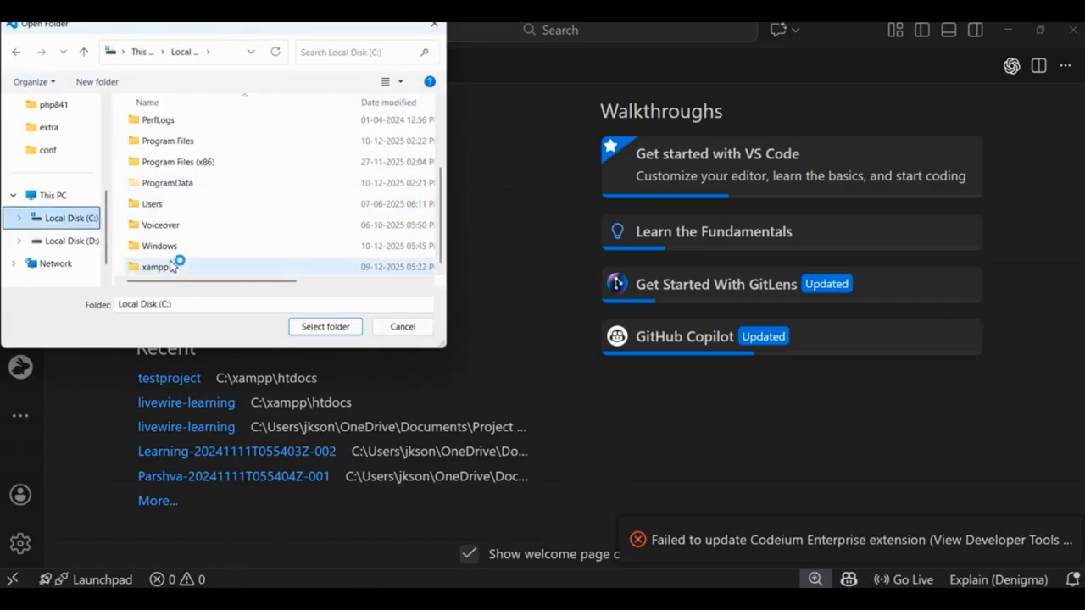
double_click(165, 206)
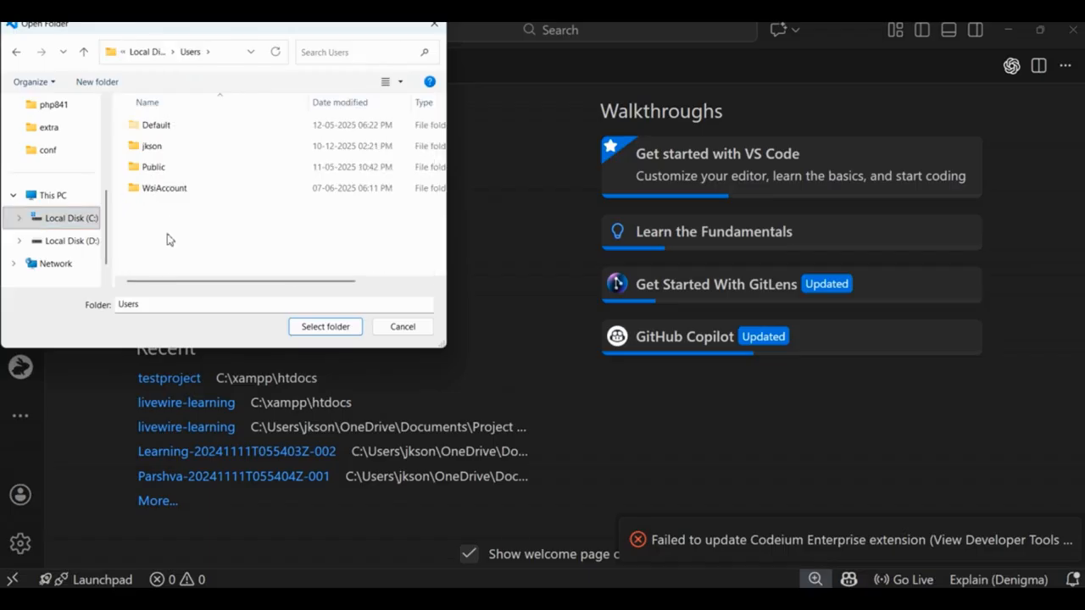
double_click(161, 146)
scroll(170, 229, down, 2)
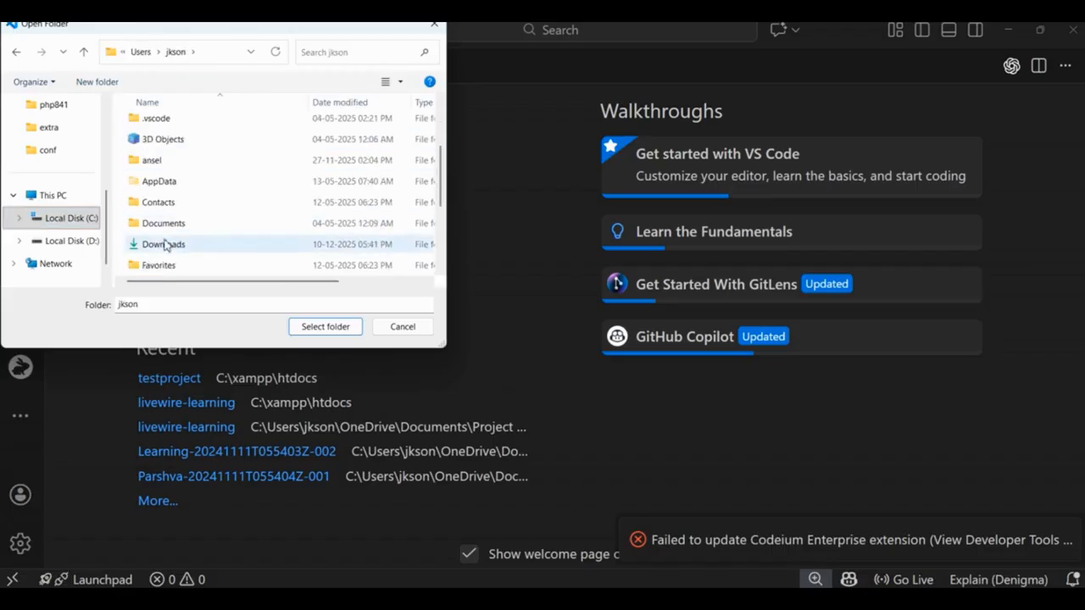
scroll(165, 246, down, 2)
double_click(163, 163)
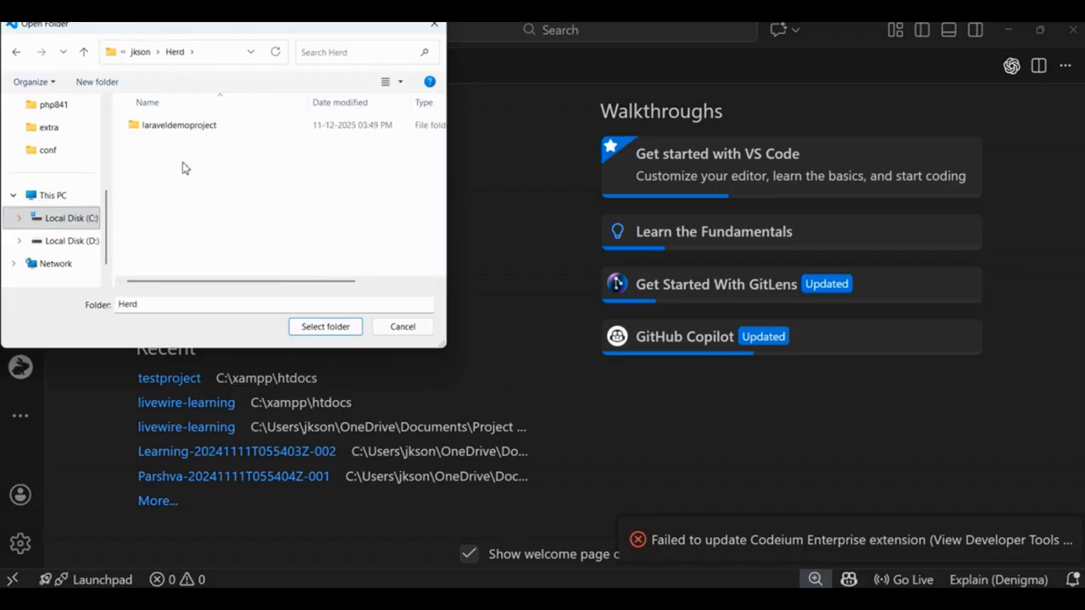
click(193, 127)
click(316, 328)
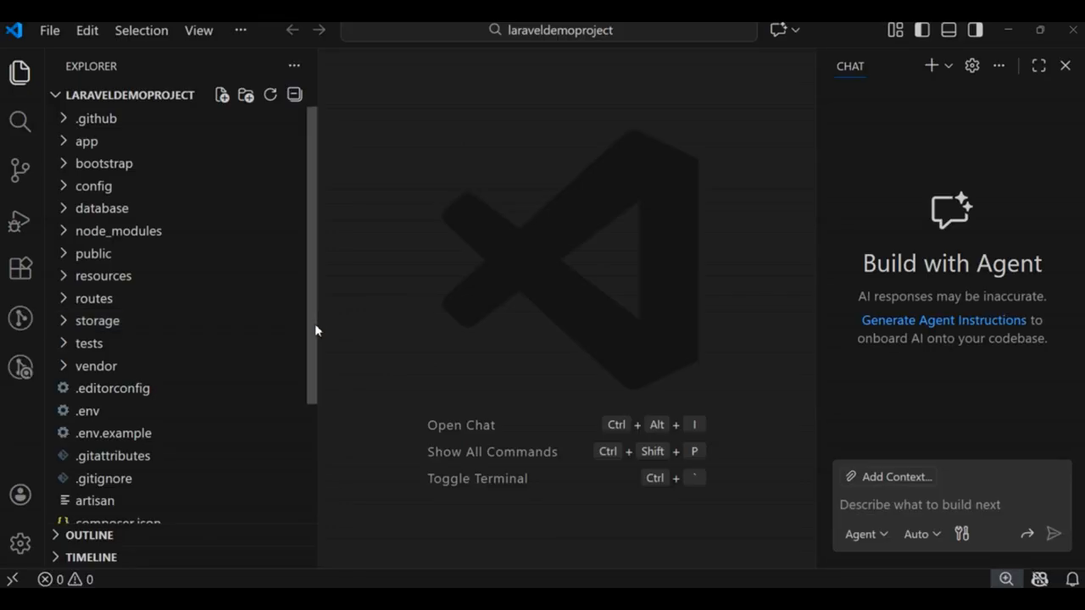
Step: Open composer.json, examine the required PHP version, and dismiss the extension update notification
click(446, 438)
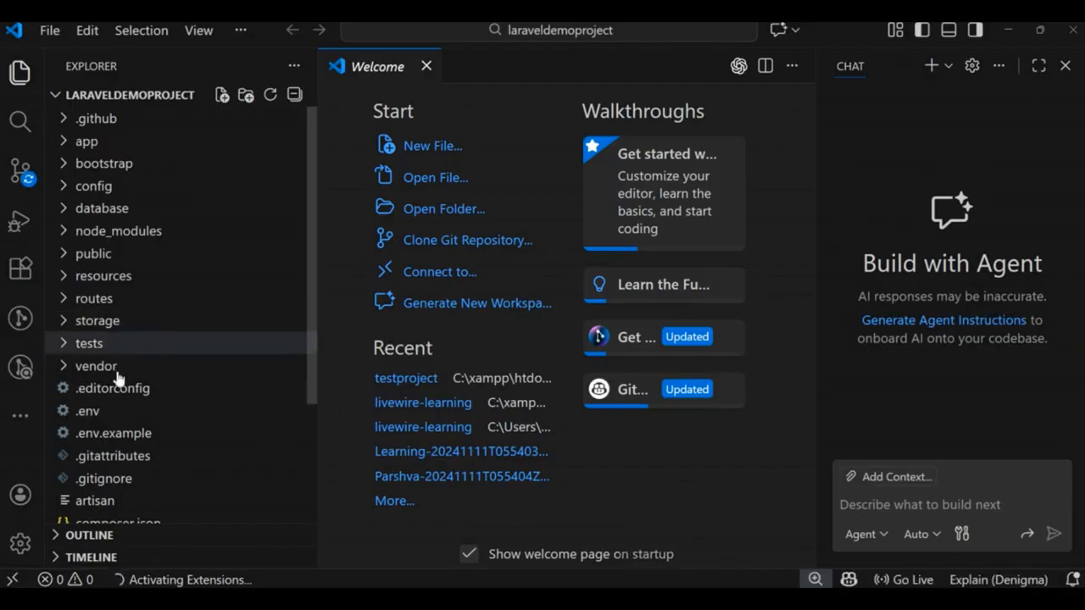
scroll(144, 407, down, 2)
click(132, 458)
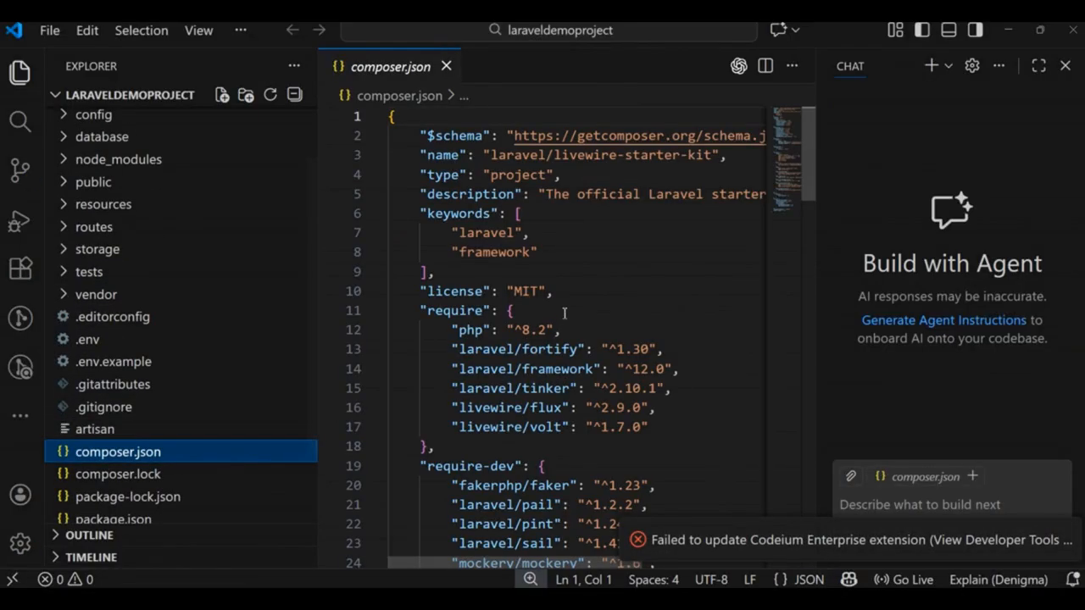
drag(450, 333, 579, 325)
click(606, 320)
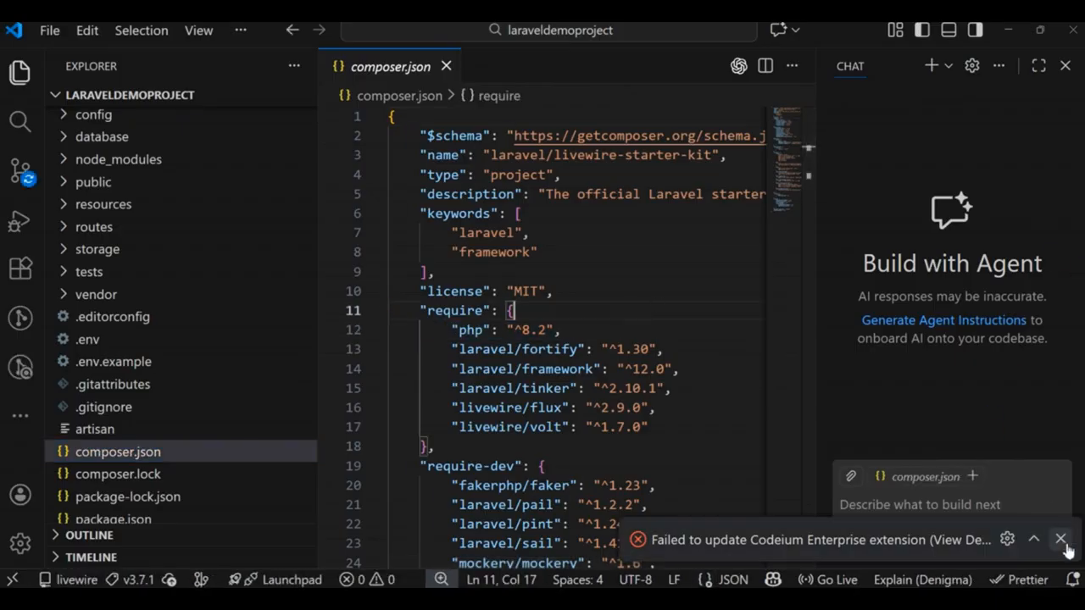
click(1060, 540)
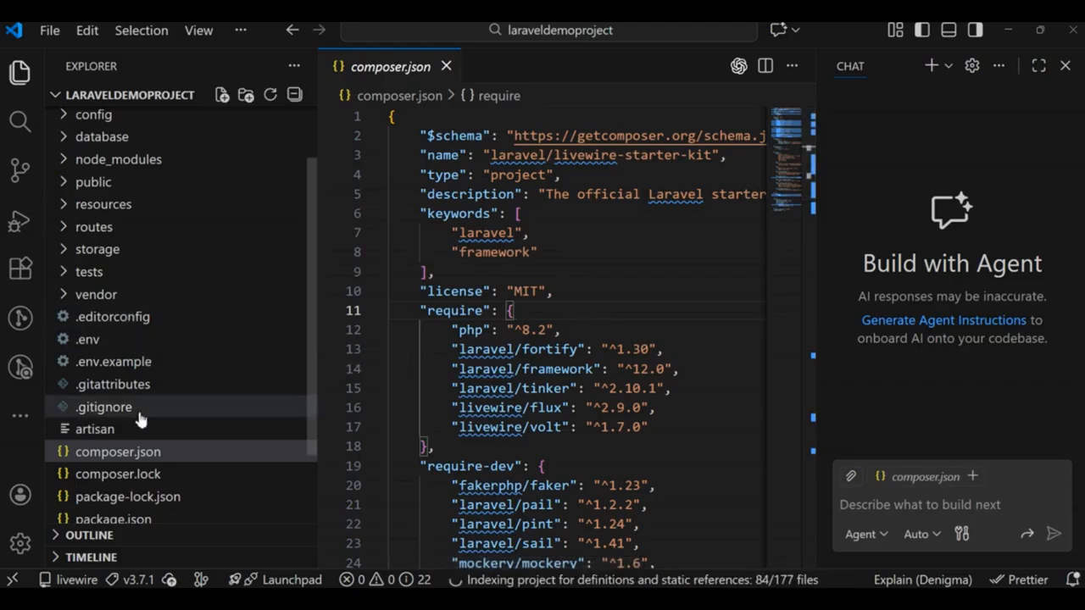
Step: Open index.php in the public folder, insert a php_info(); line directly above the LARAVEL_START definition, and save the file
scroll(128, 318, up, 3)
click(125, 258)
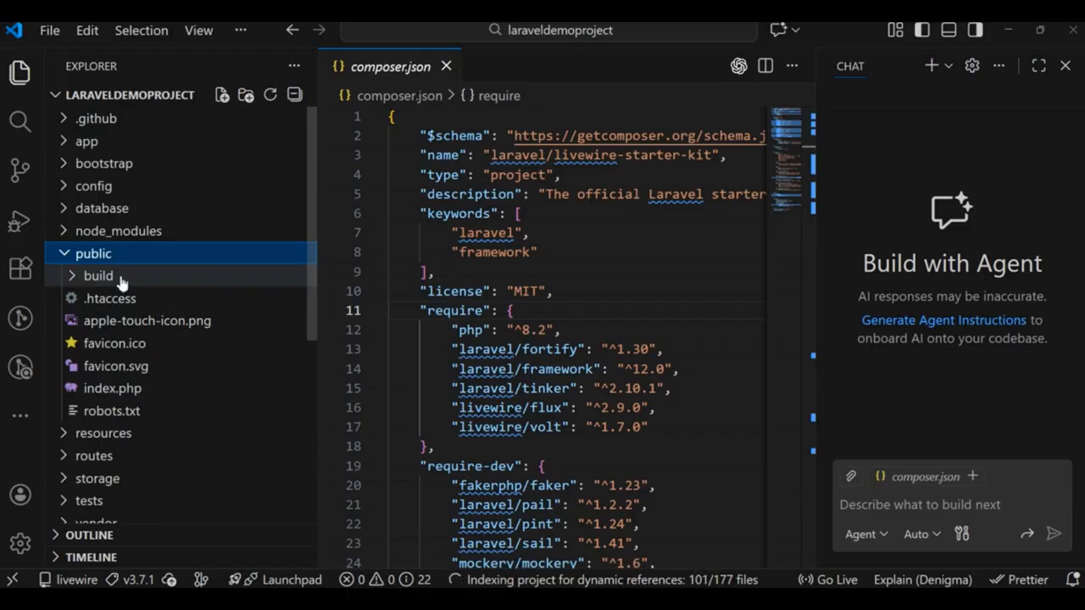
click(61, 390)
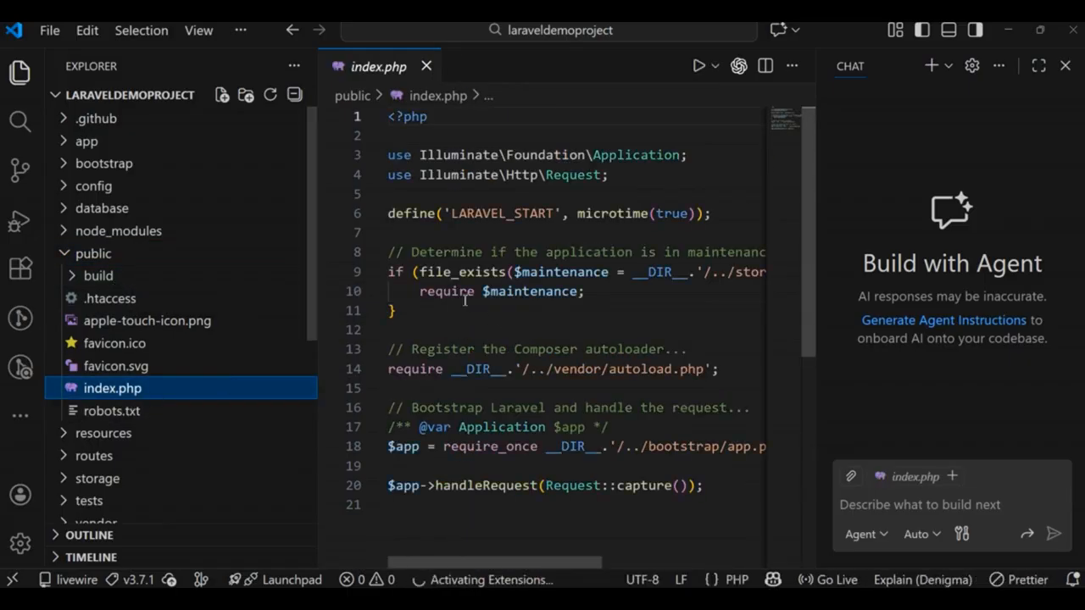
click(482, 200)
key(Return)
text(p)
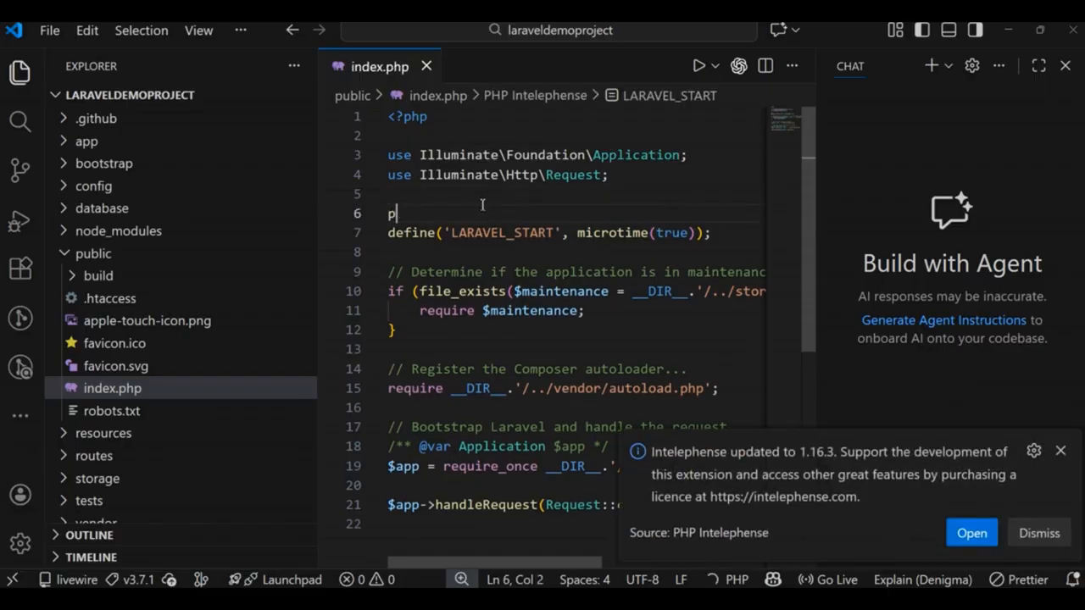
text(hp_)
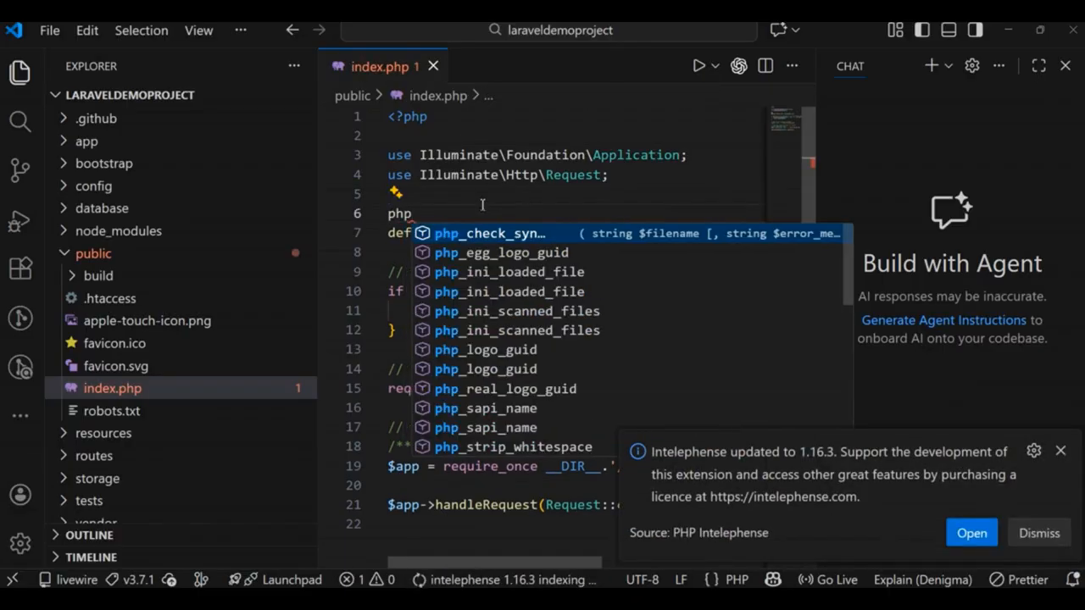
text(info)
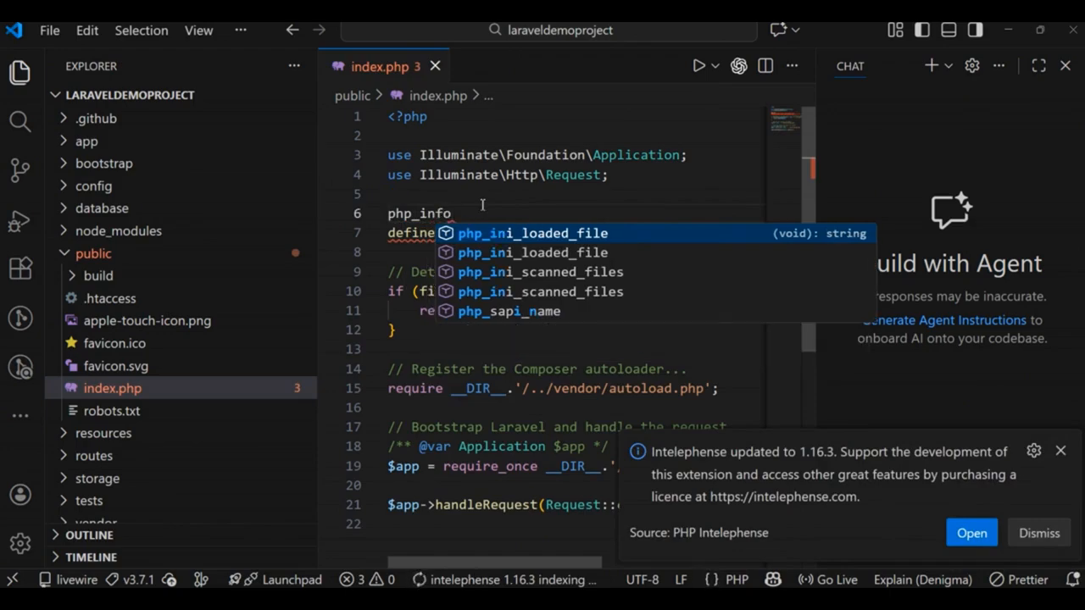
text(()
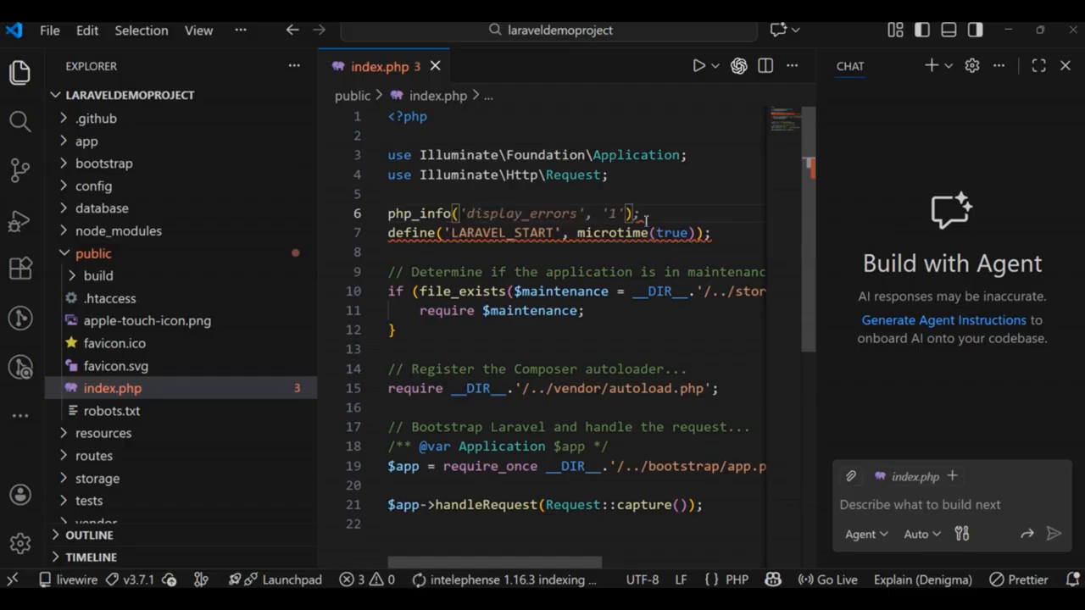
text();)
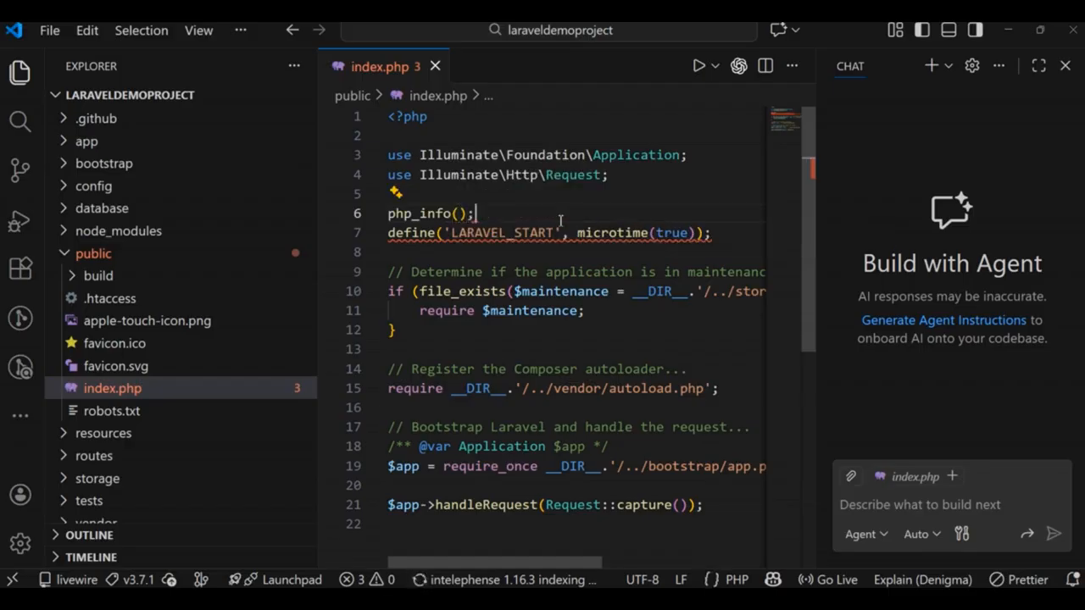
key(ctrl+s)
Step: Switch to the Chrome window showing the Laravel site and reload laraveldemoproject.test
key(alt+Tab)
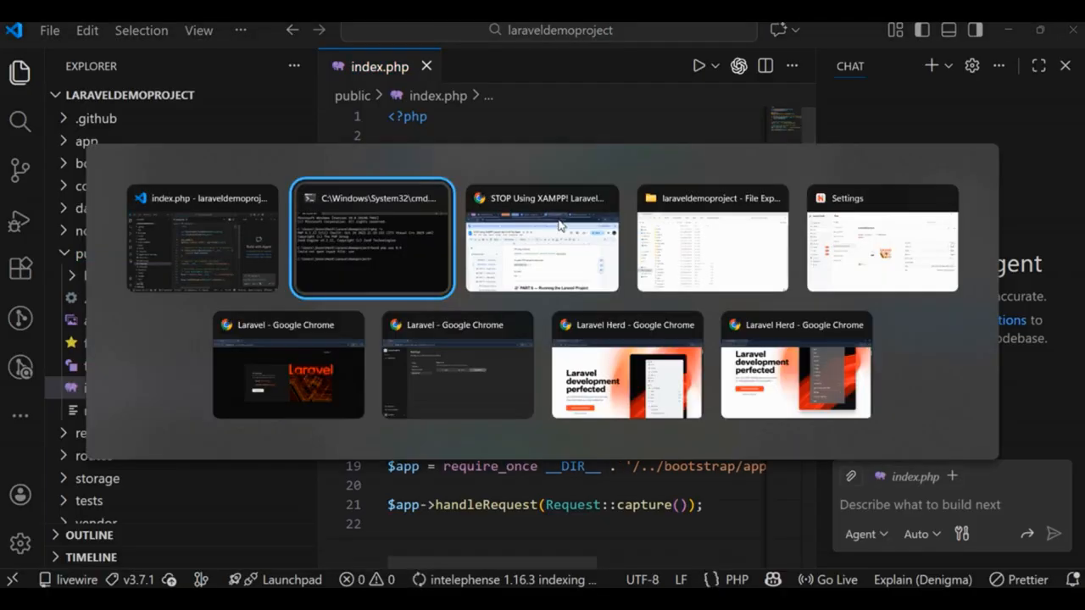
key(alt+Tab)
key(alt+Tab)
key(alt+Tab)
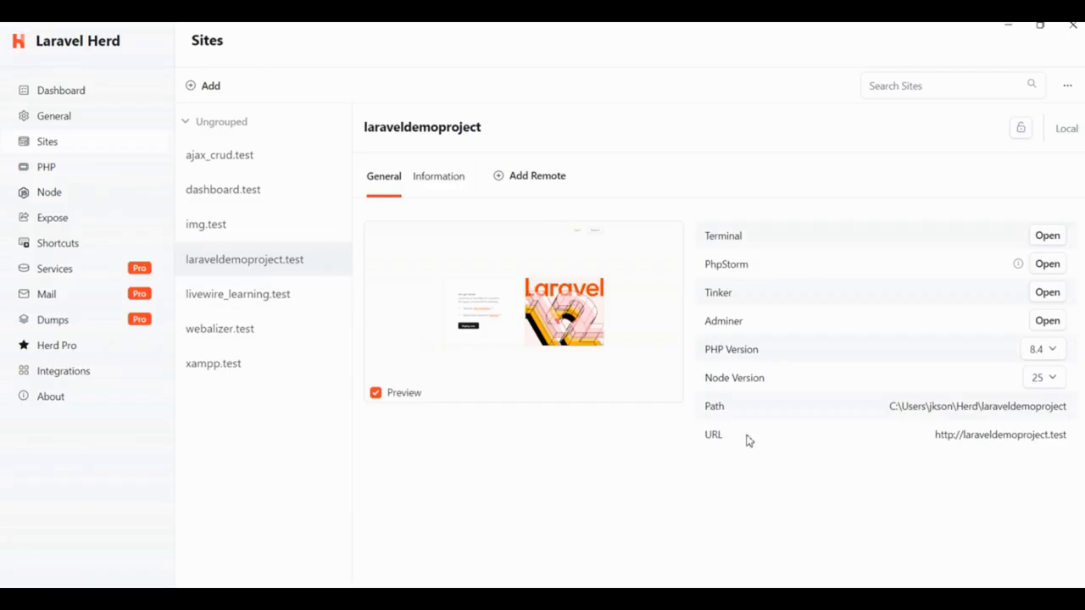
key(alt+Tab)
key(alt+Tab)
key(alt+Tab)
key(alt+Tab)
key(alt+Tab)
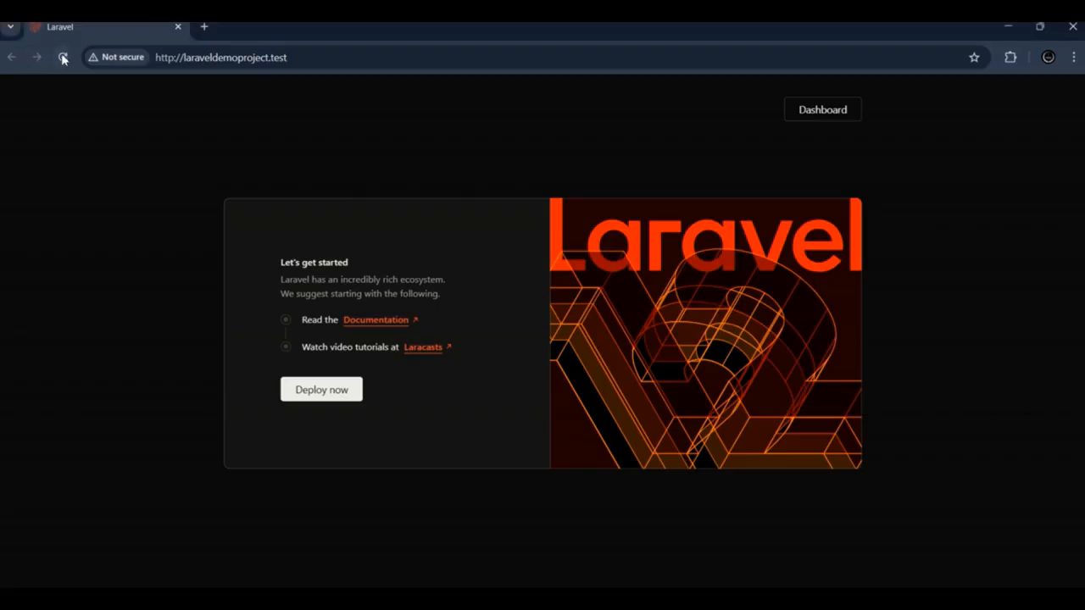
click(62, 58)
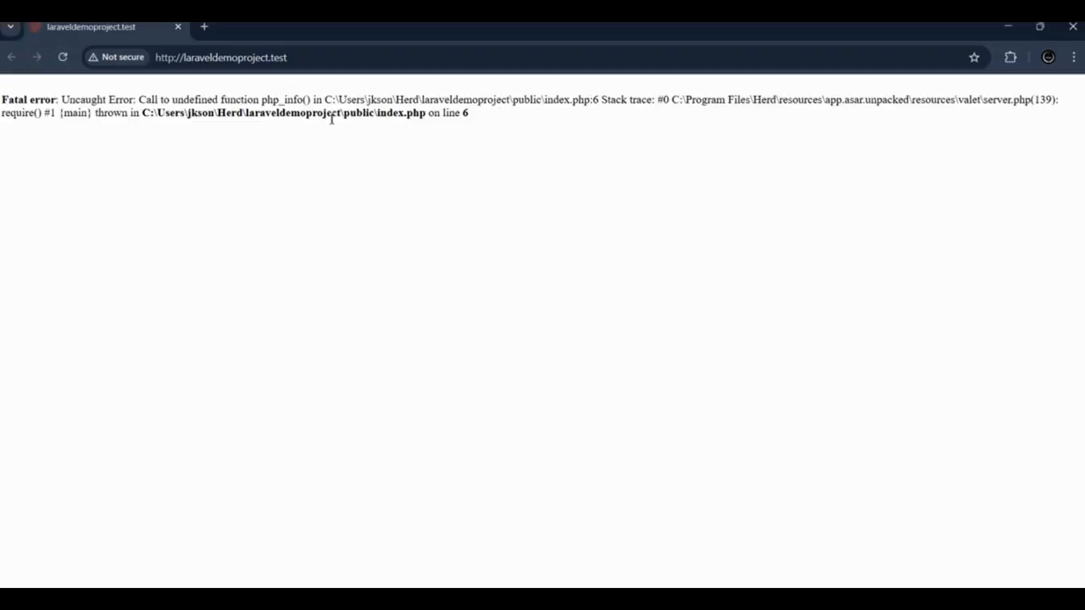
Step: Back in VS Code, correct the function call on line 6 of index.php to phpinfo();
key(alt+Tab)
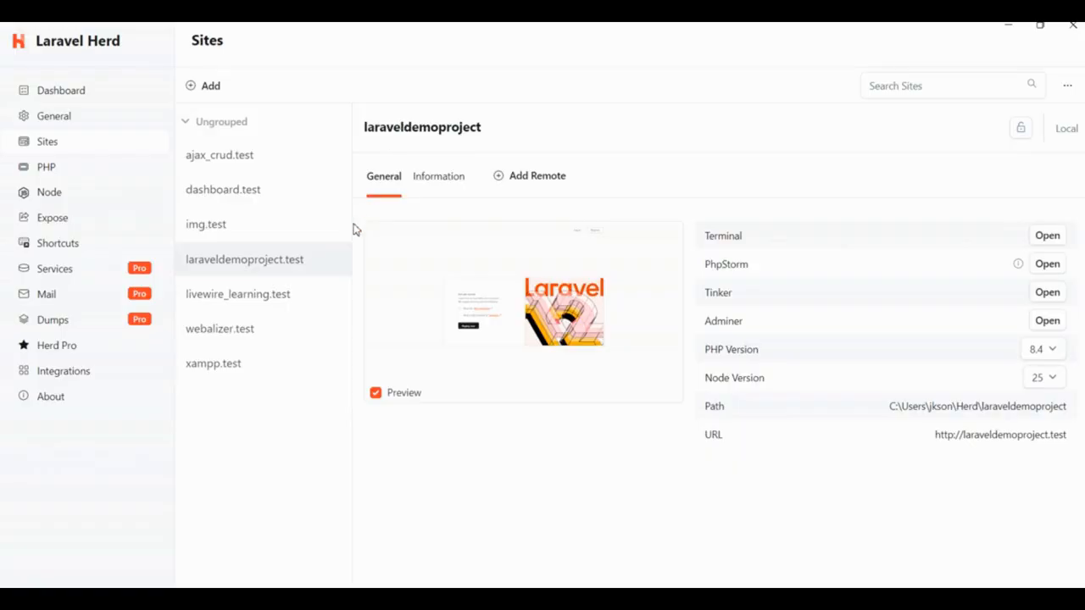
key(alt+Tab)
key(alt+Tab)
click(419, 213)
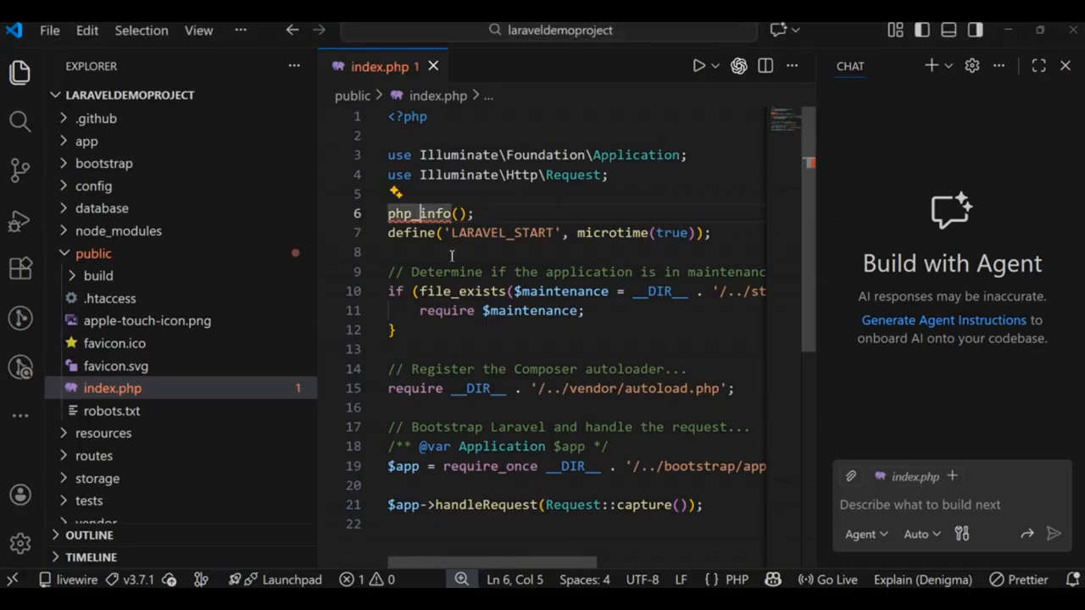
key(BackSpace)
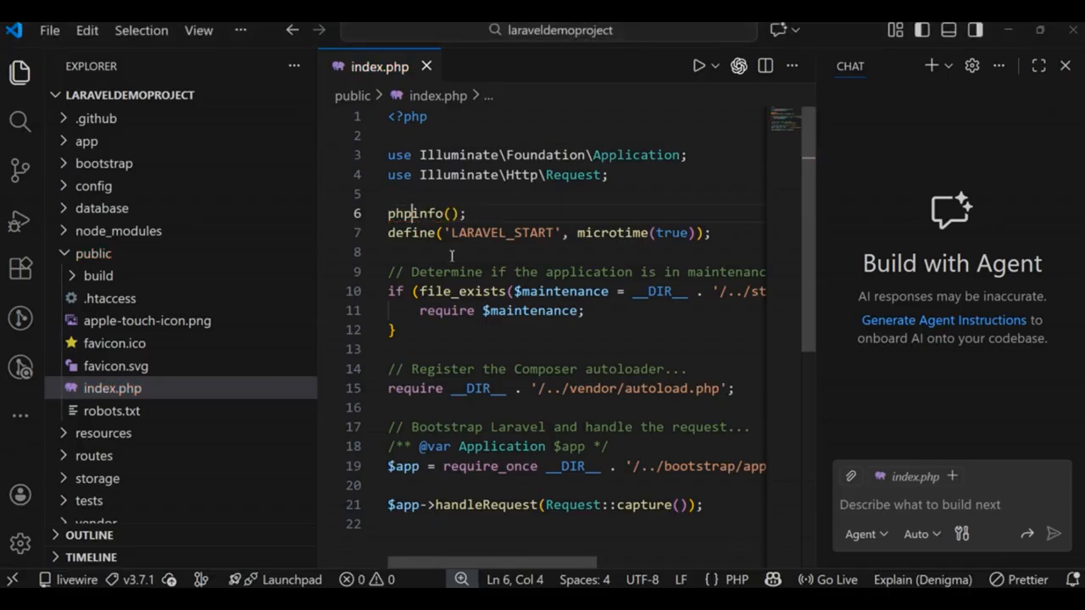
click(498, 219)
Step: Reload laraveldemoproject.test in Chrome to check the PHP version on the phpinfo page, and return to Laravel Herd
key(alt+Tab)
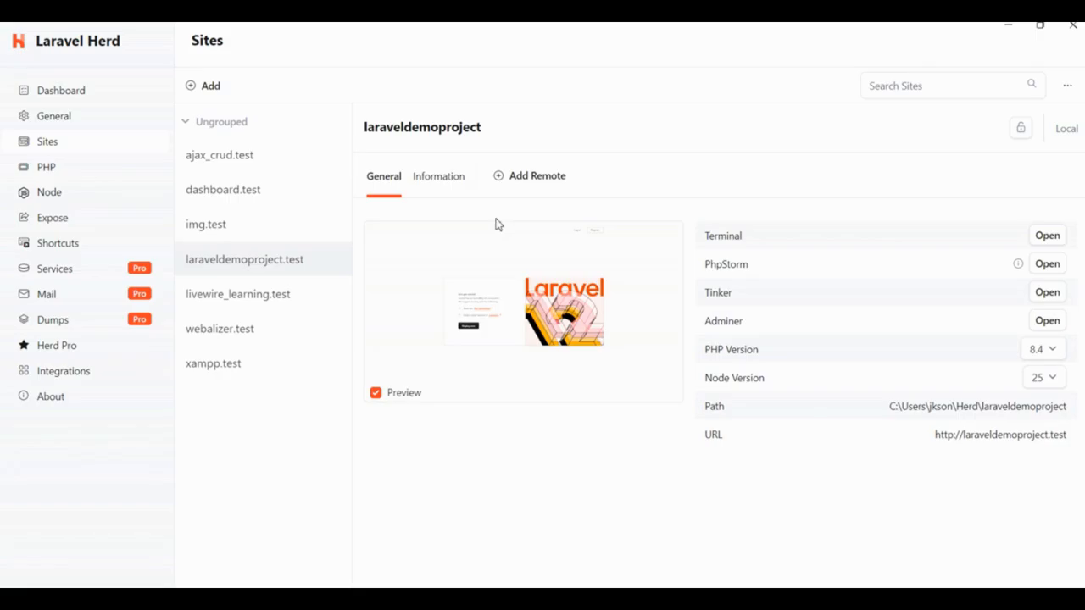
key(alt+Tab)
key(Tab)
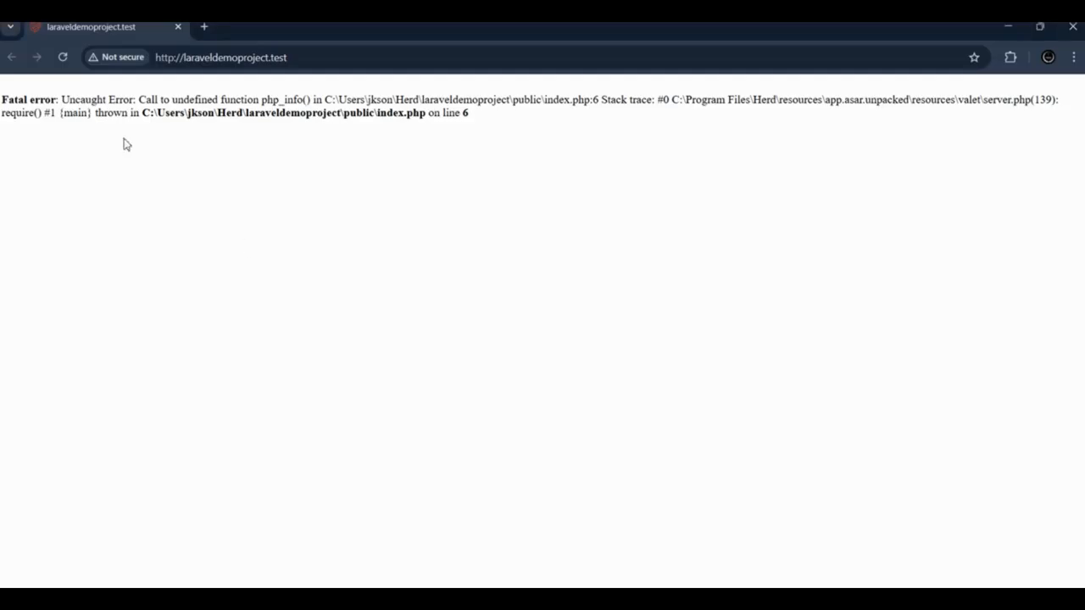
click(62, 57)
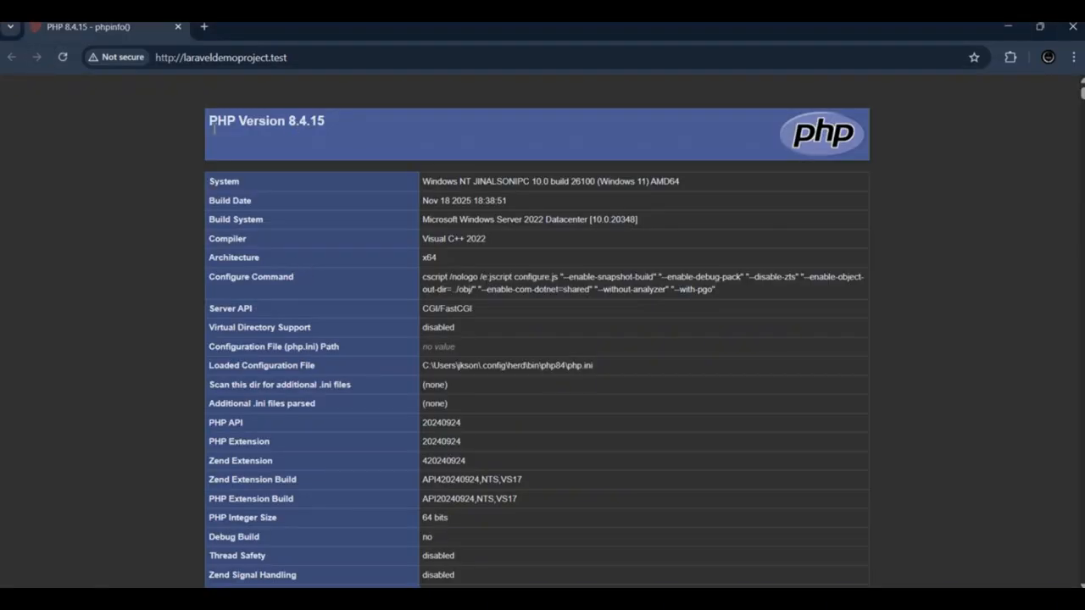
drag(212, 128, 379, 122)
click(379, 122)
drag(196, 121, 349, 130)
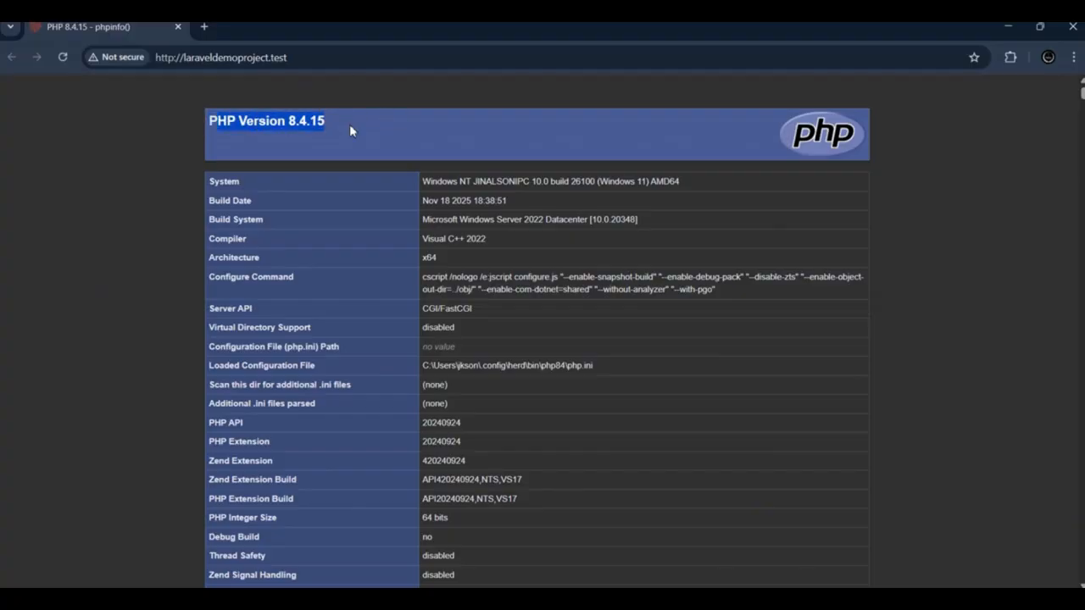
key(alt+Tab)
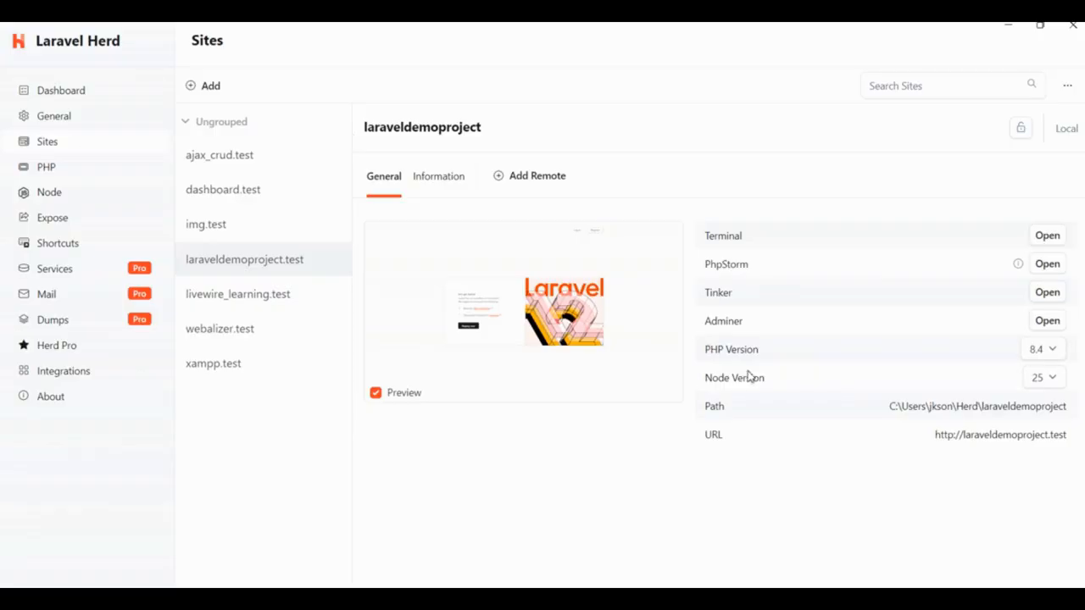
Step: Set the PHP version of the laraveldemoproject.test site to 8.3
click(1049, 350)
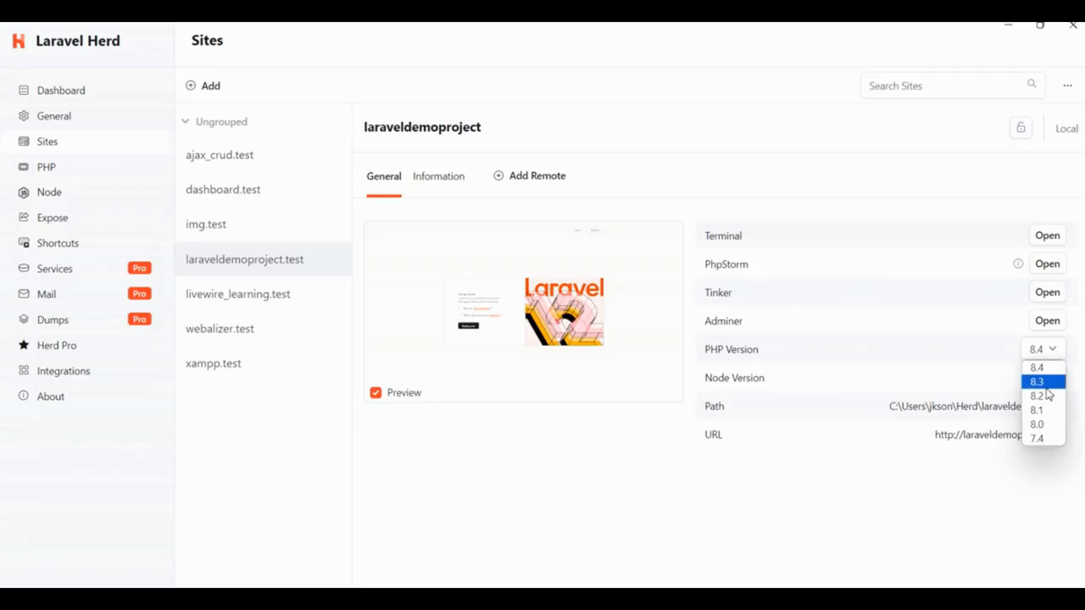
click(1038, 381)
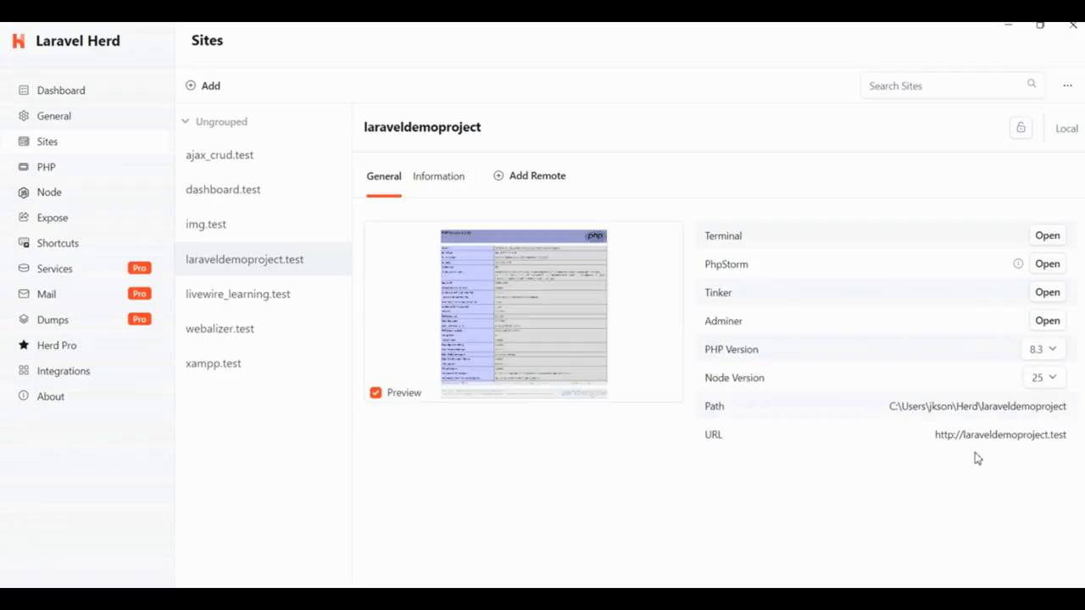
Step: Switch to Chrome and reload laraveldemoproject.test to check the PHP version in the phpinfo page heading
key(alt+Tab)
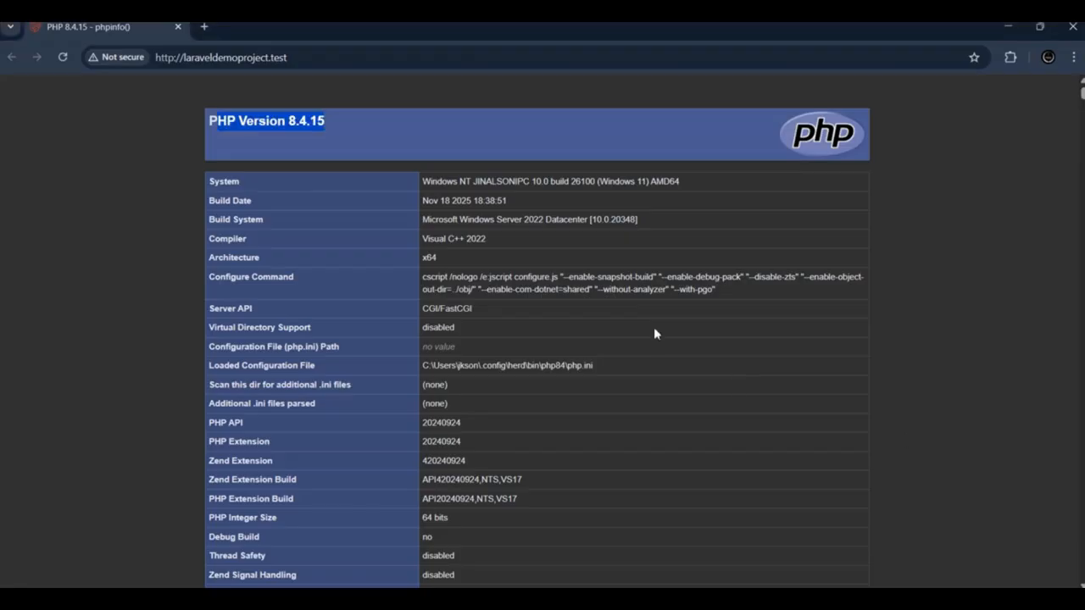
click(62, 57)
drag(265, 121, 330, 123)
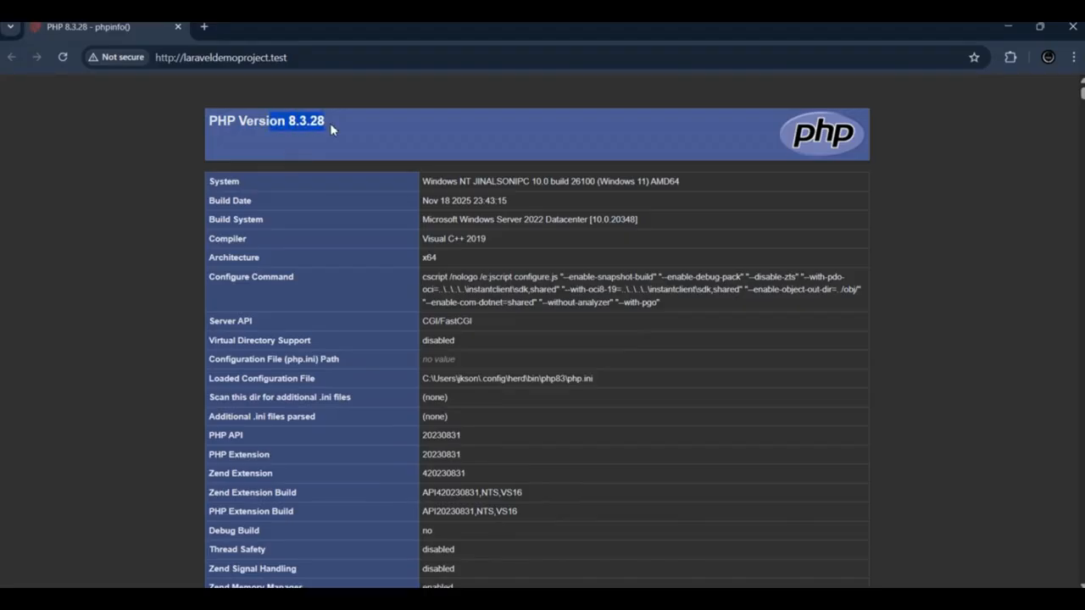
click(324, 142)
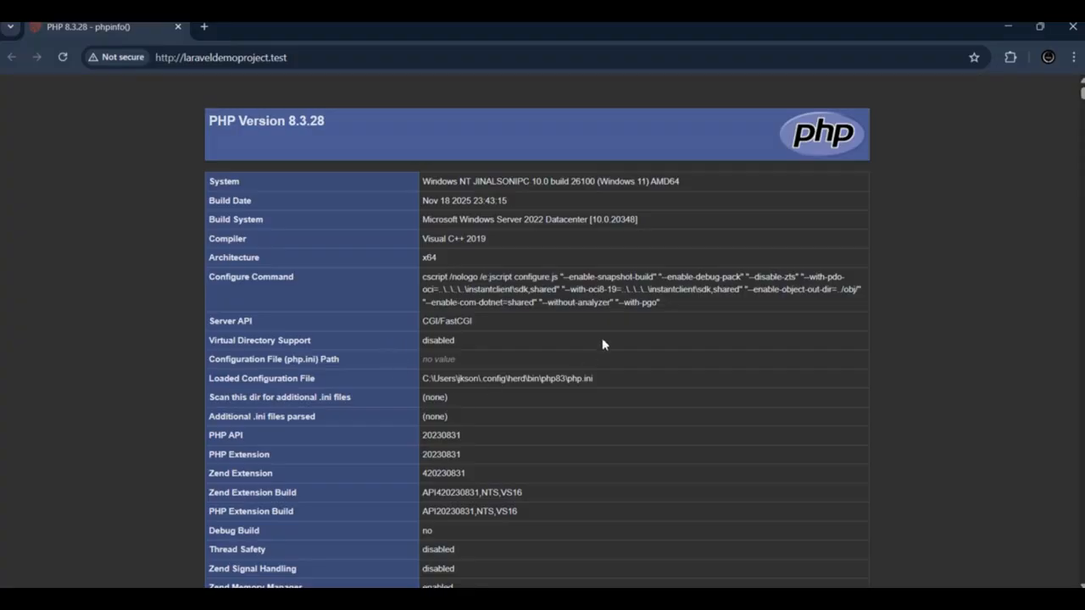
Step: Bring up the previews of the open Chrome windows and peek at the one with the Laravel Appearance settings
mouse_move(691, 579)
mouse_move(842, 551)
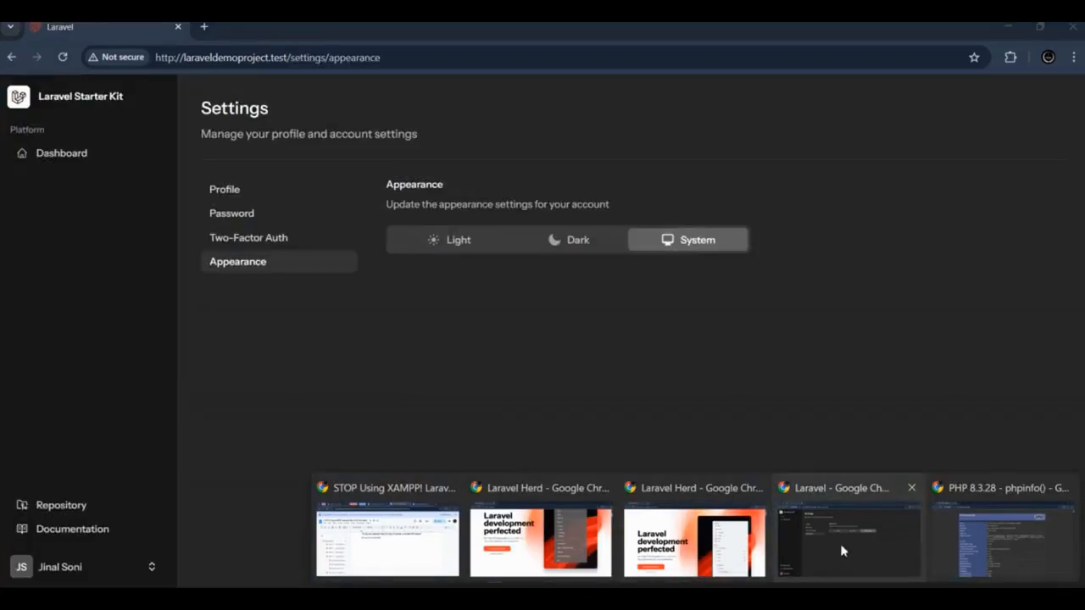